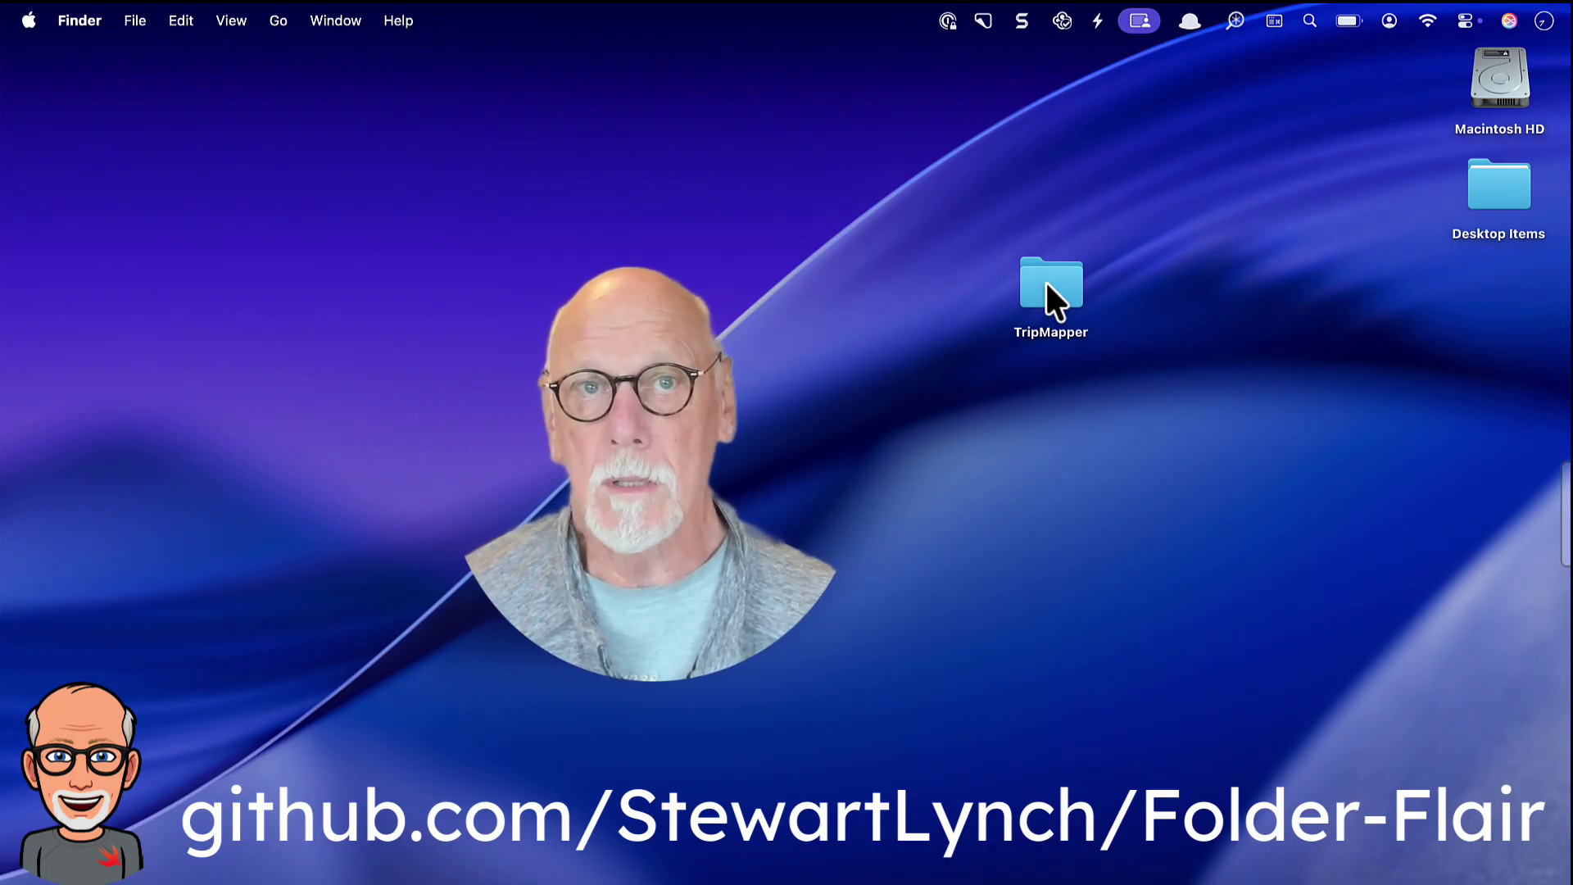
Open the Folder Flair customization panel for TripMapper and scroll down to the Travel & Places symbols.
right_click(1045, 283)
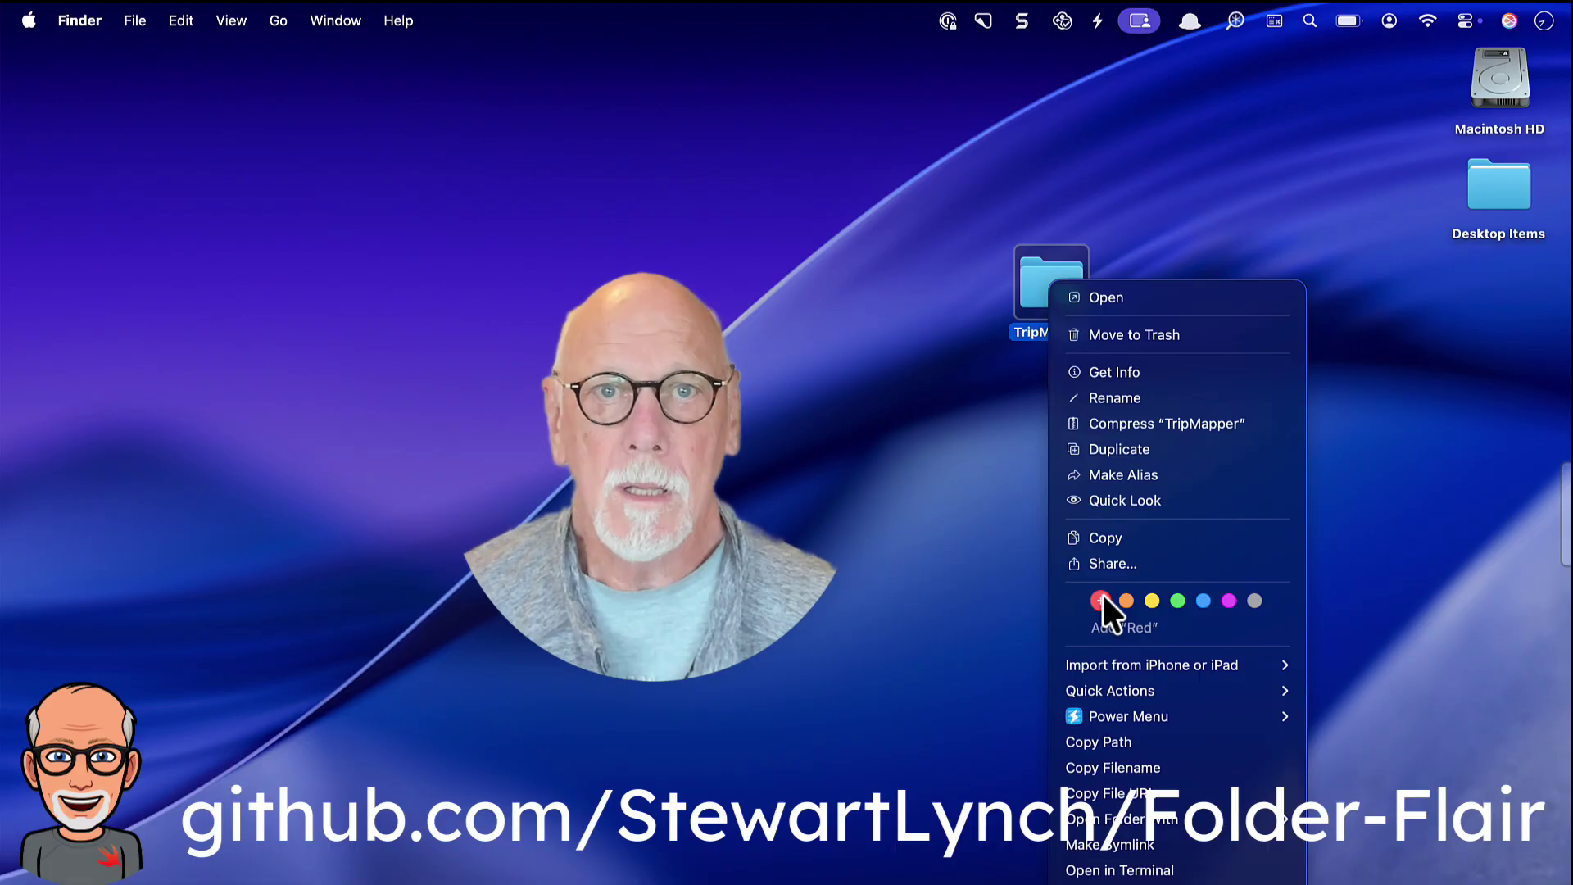
click(1125, 626)
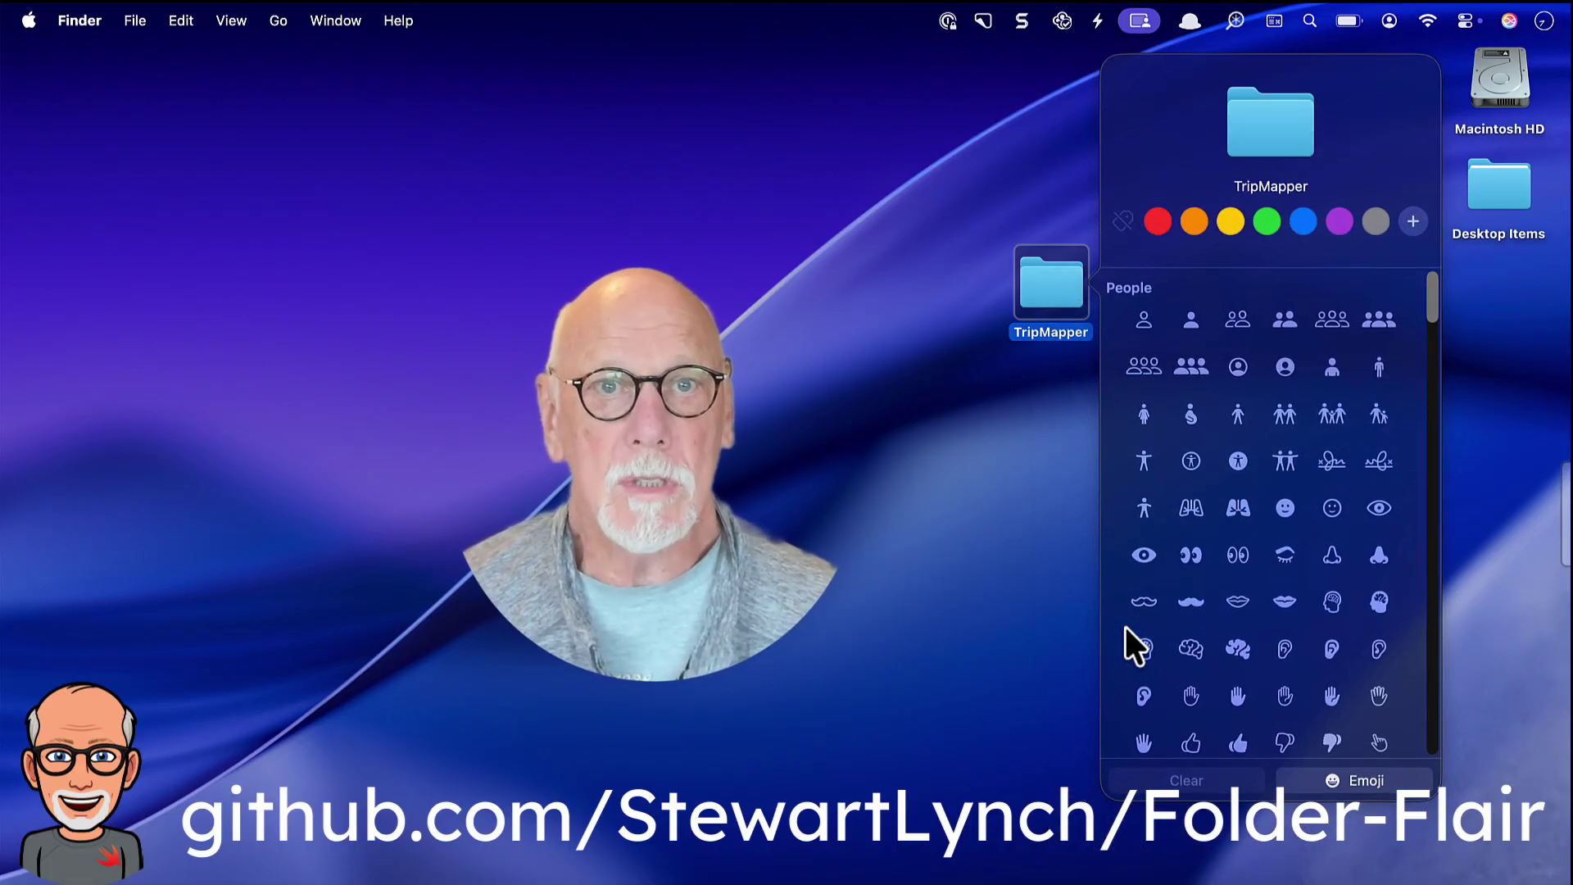
scroll(1272, 702, down, 10)
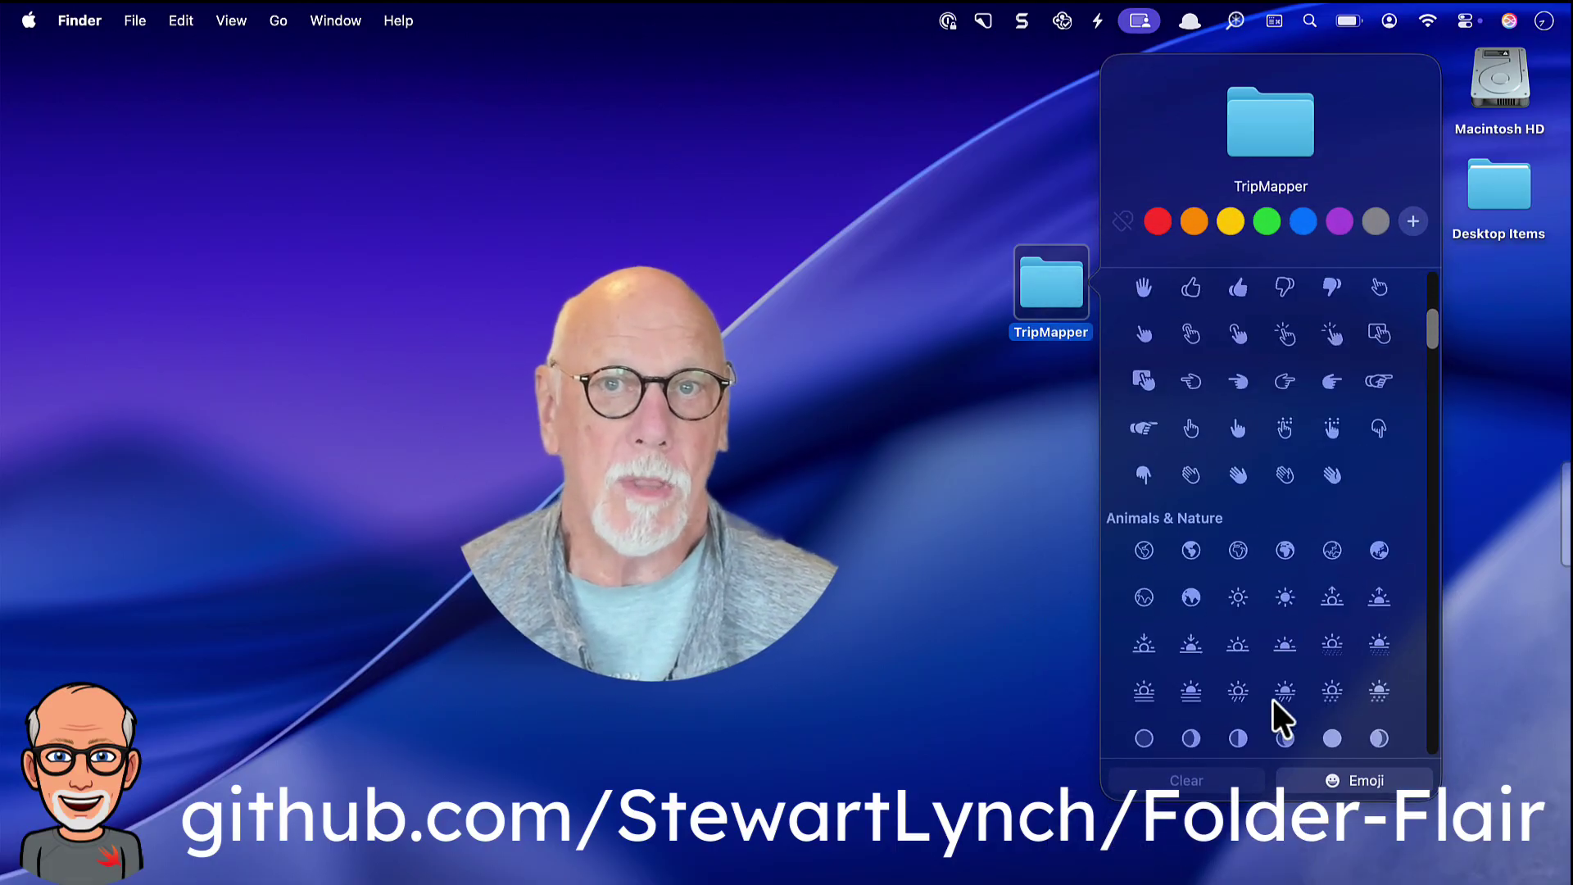
scroll(1271, 700, down, 10)
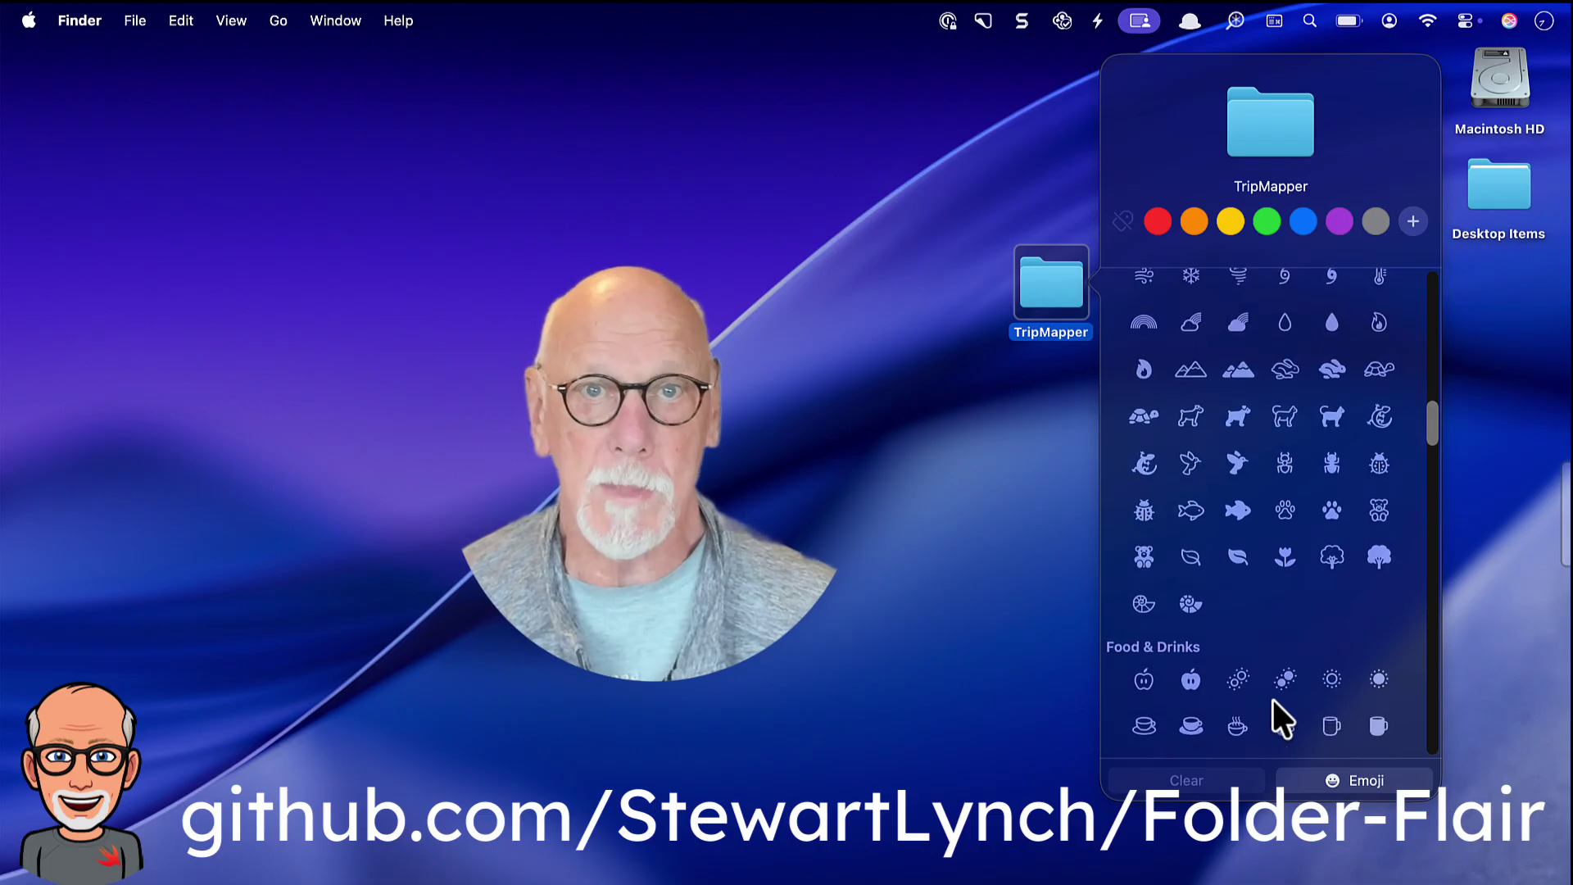
scroll(1272, 700, down, 10)
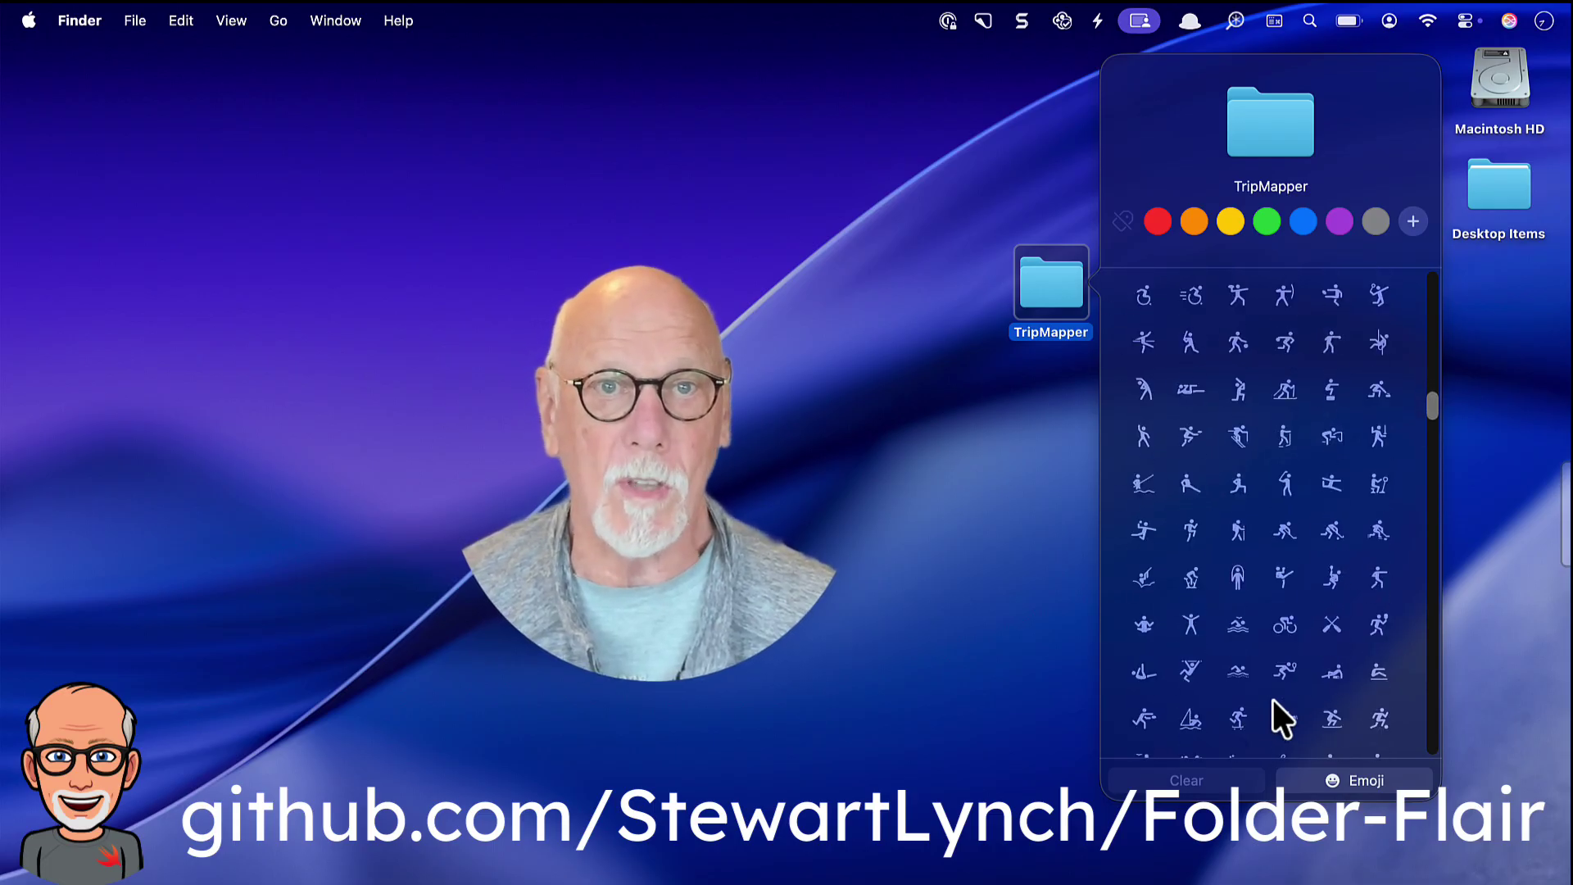
scroll(1271, 700, down, 8)
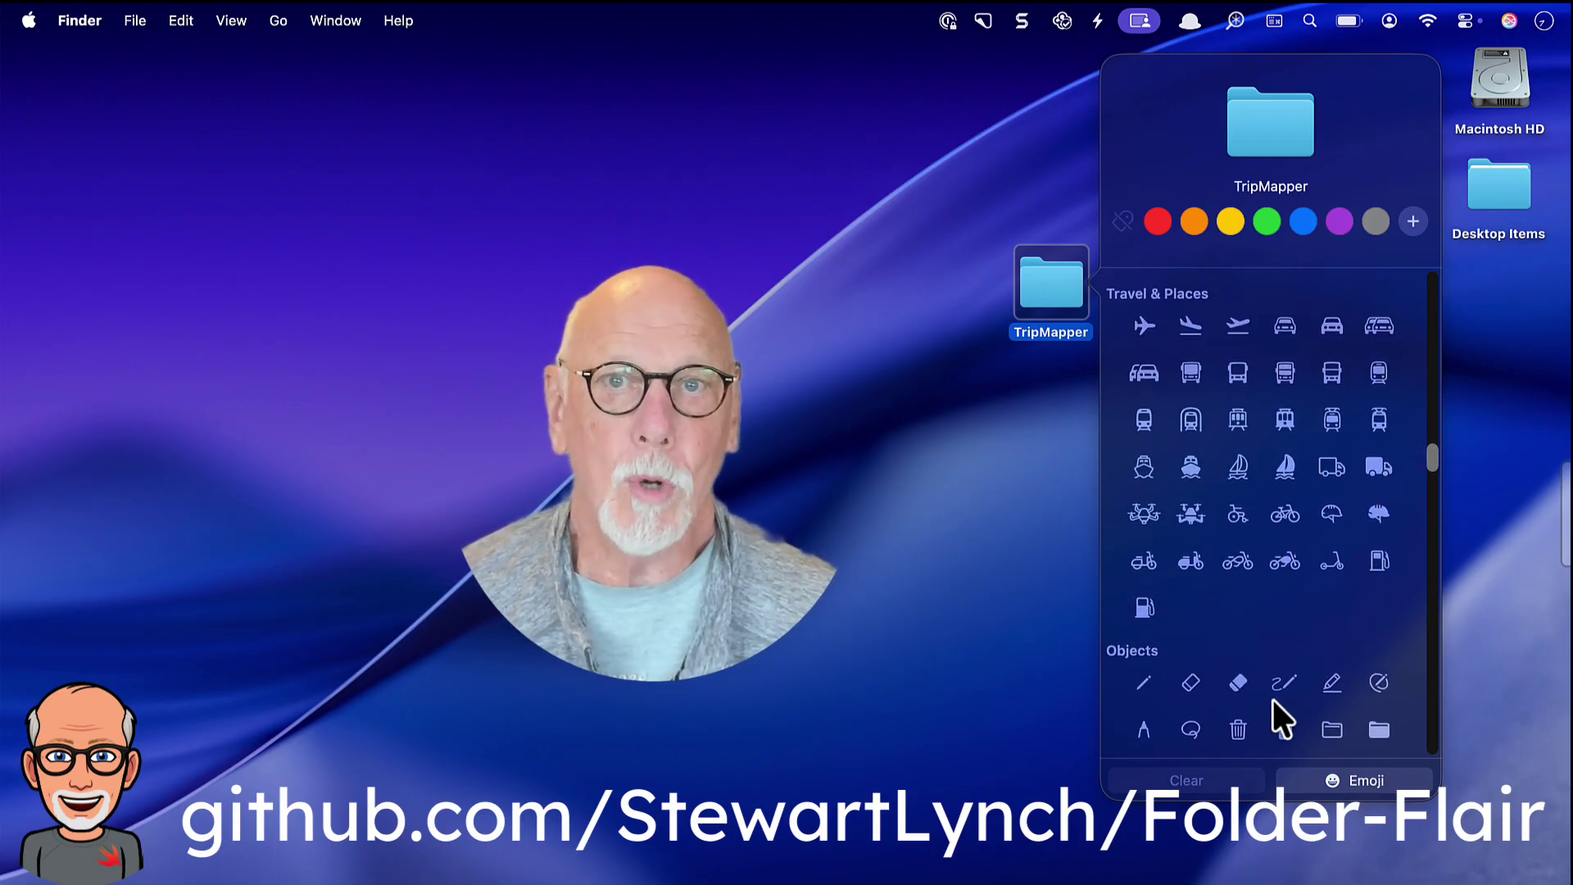
Put the departing-airplane symbol on TripMapper and tint the folder orange instead of red.
click(1237, 328)
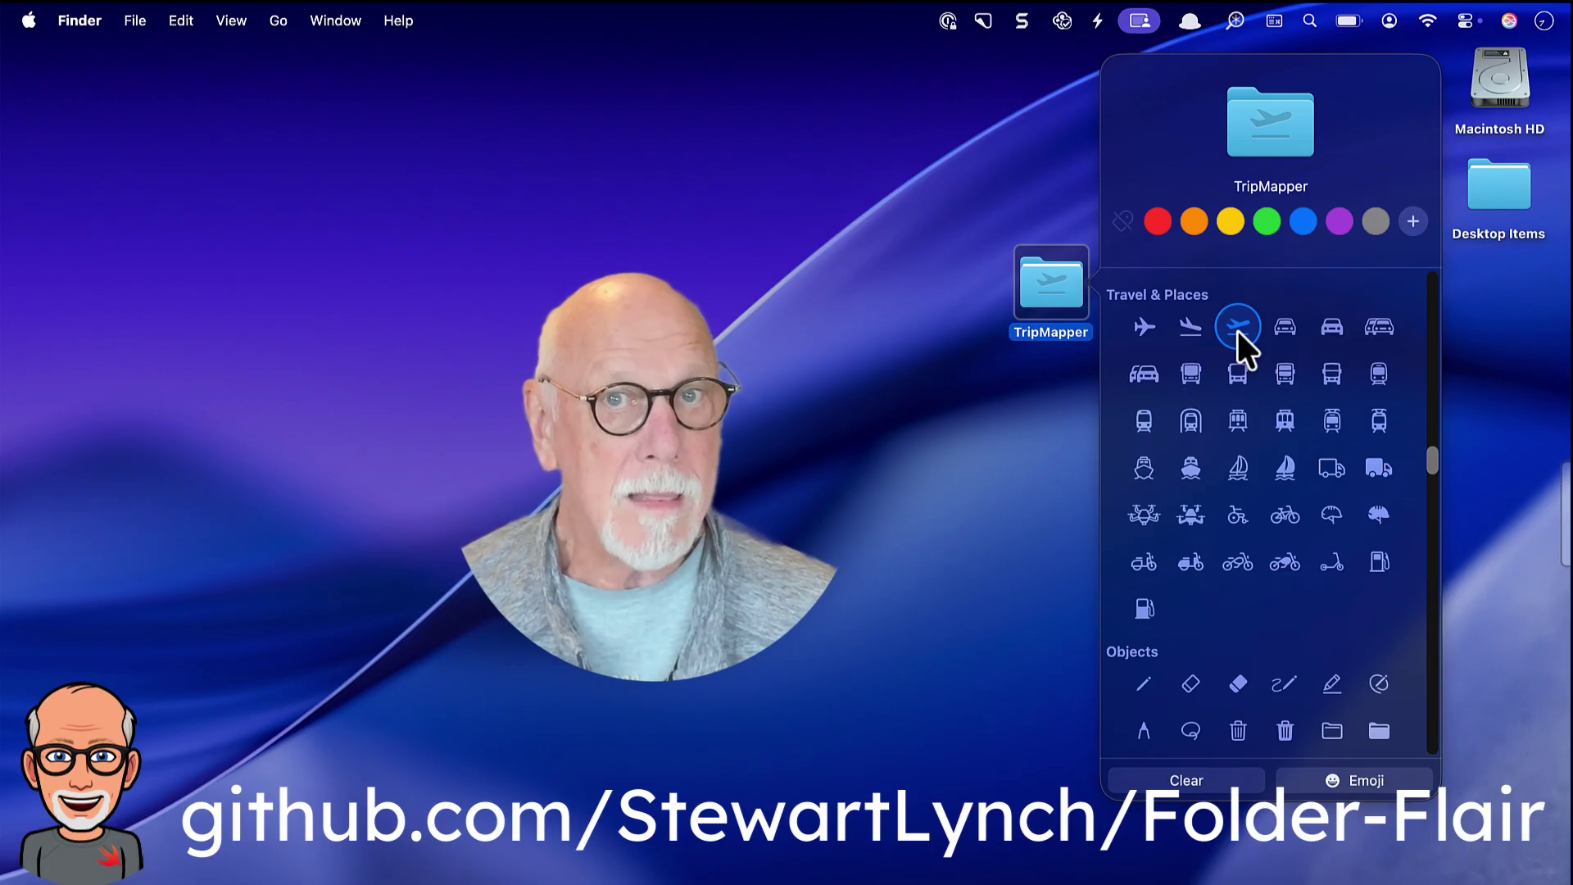
click(1156, 222)
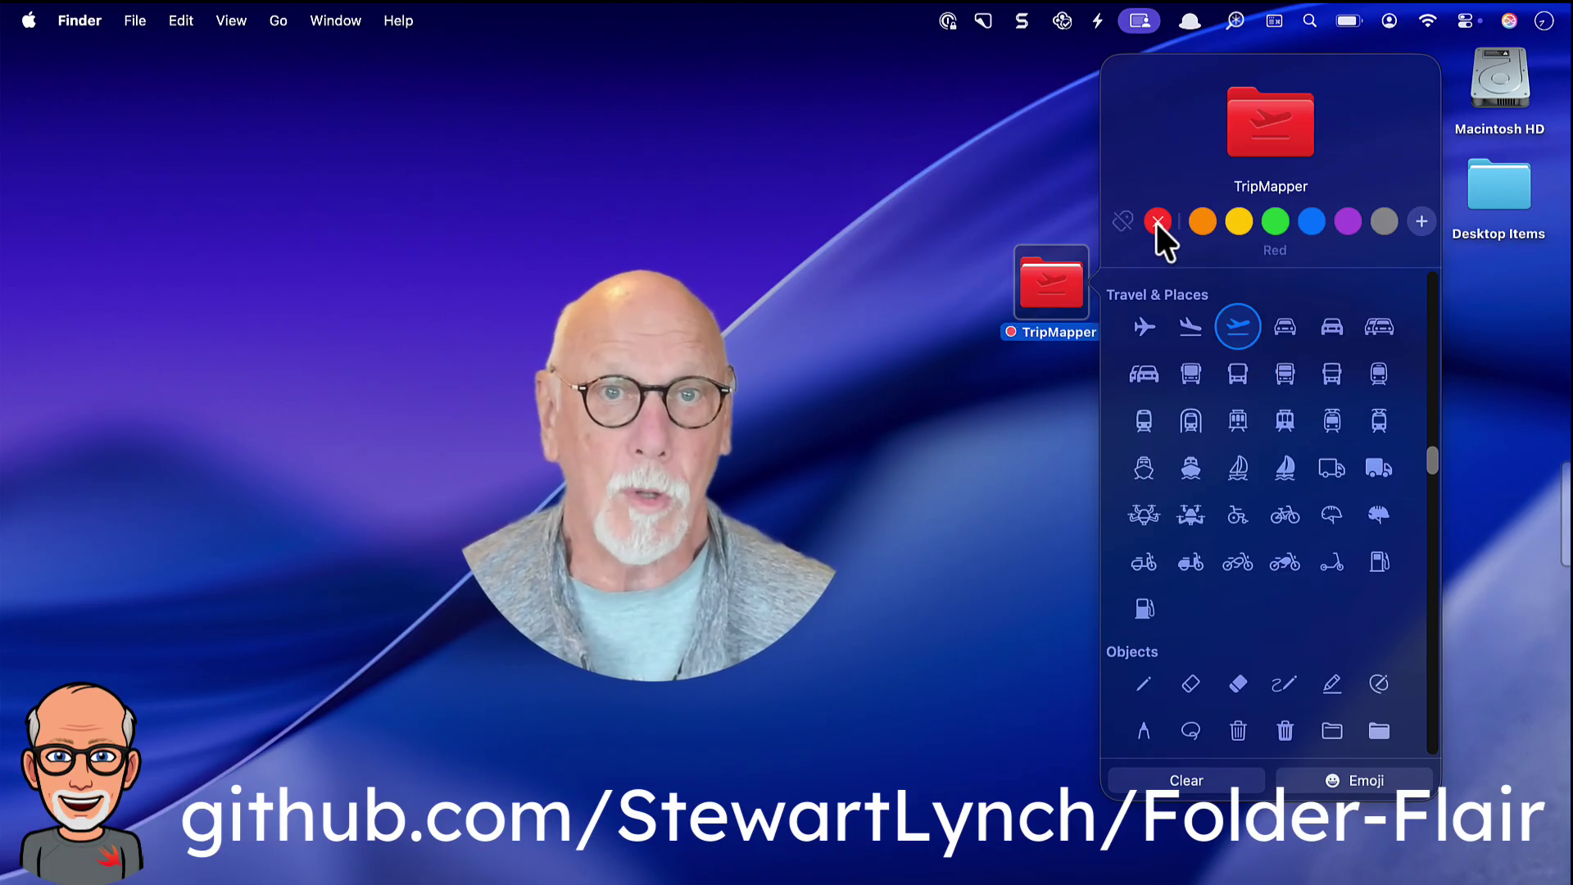
click(1153, 218)
click(1191, 220)
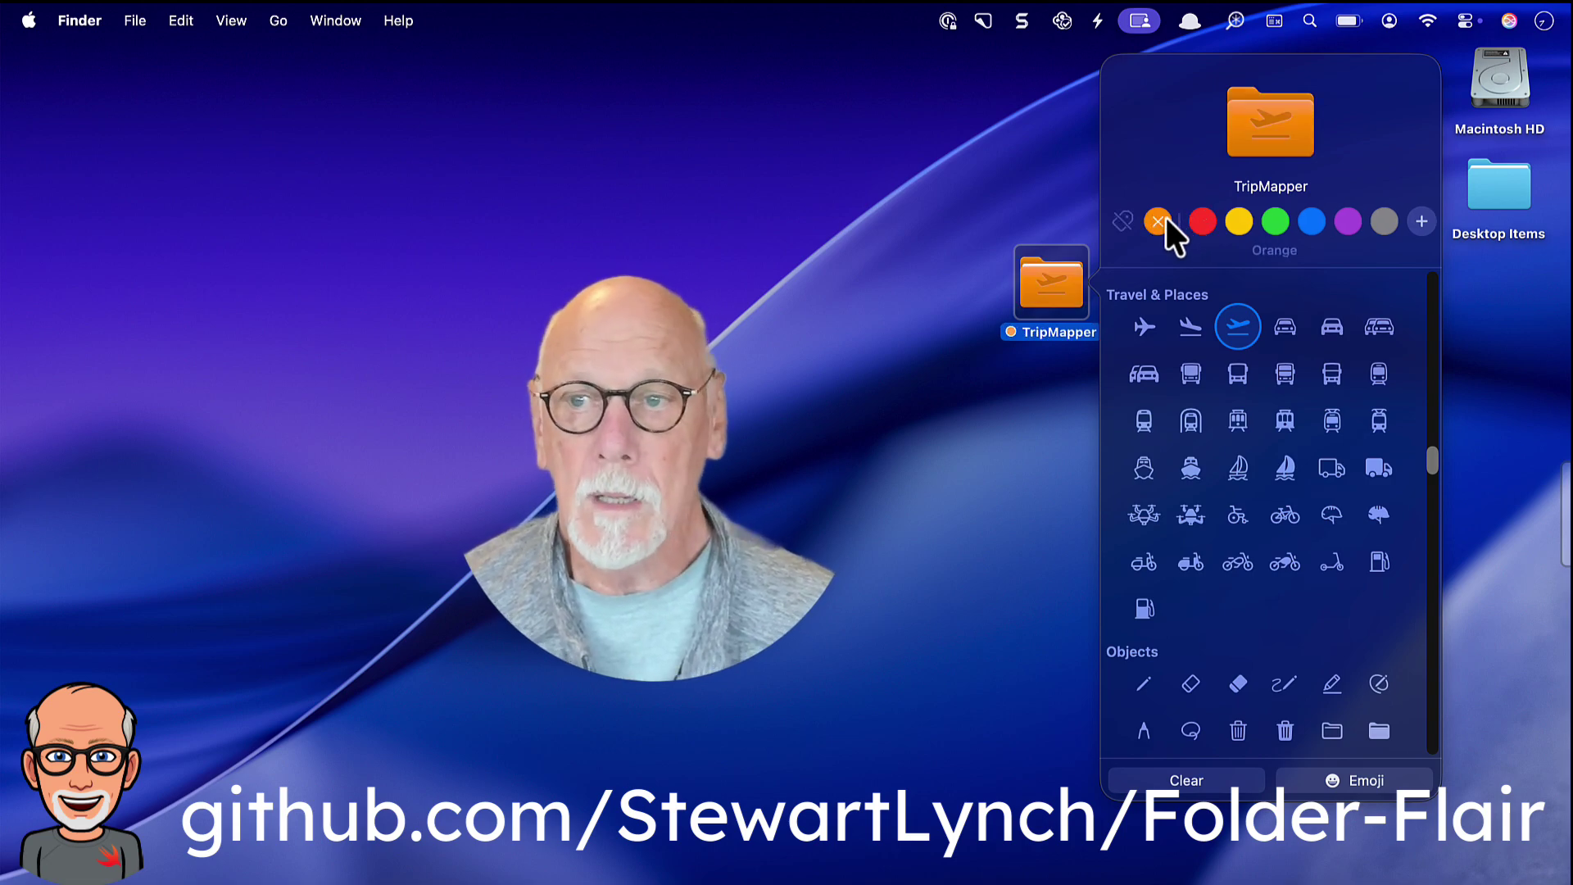
Search 'airp' in the emoji picker and put the airplane emoji on TripMapper.
click(1368, 780)
text(a)
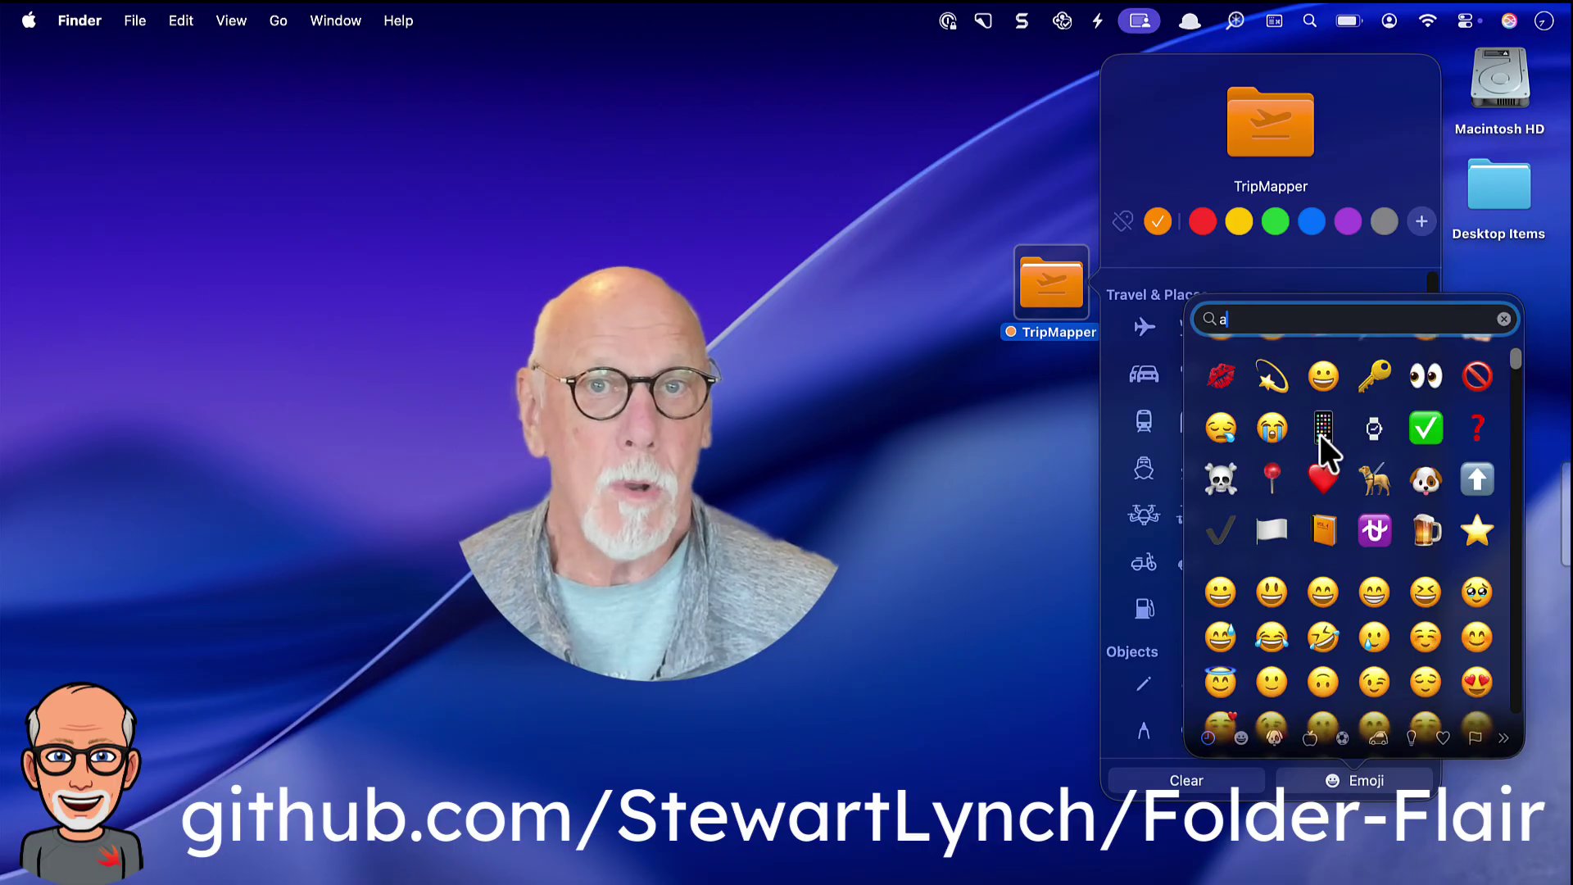
text(irp)
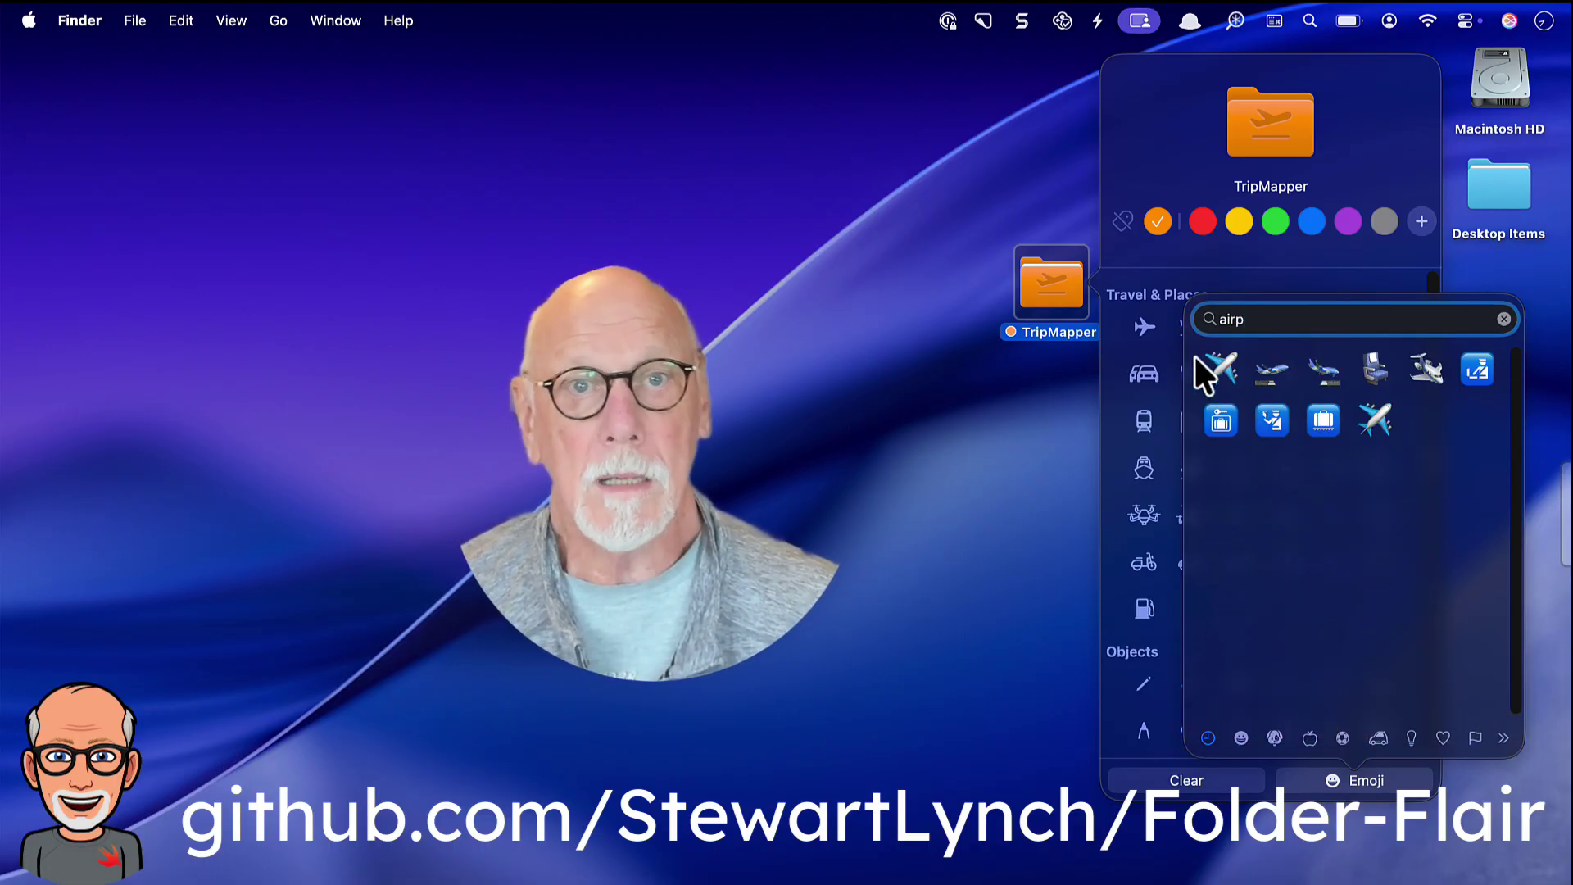
click(1220, 367)
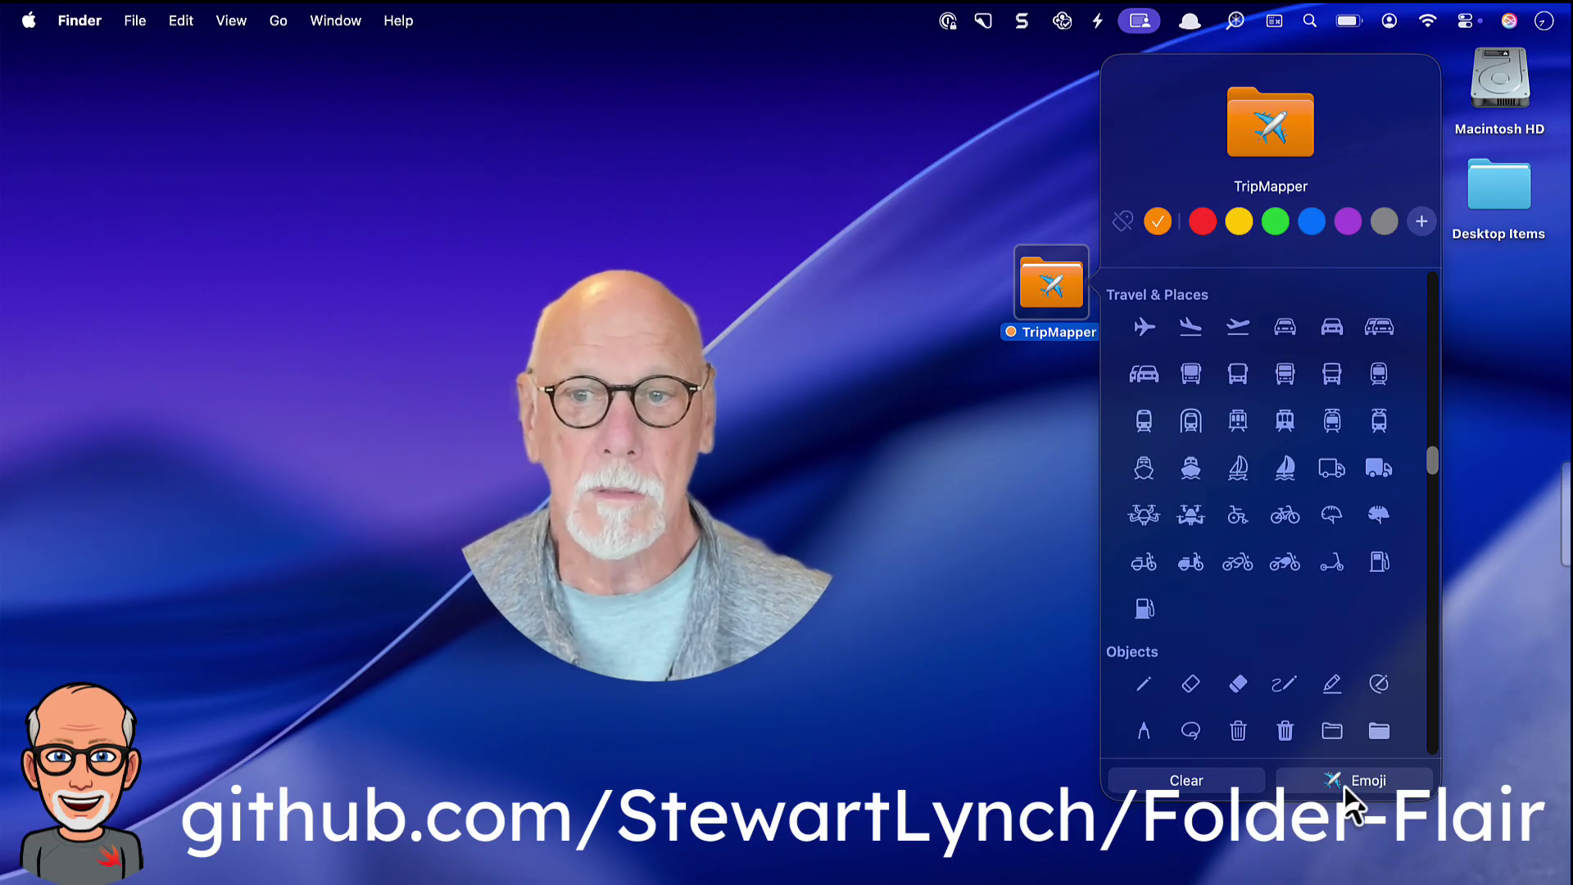
Dismiss the folder customization panel by clicking on the desktop.
click(1072, 98)
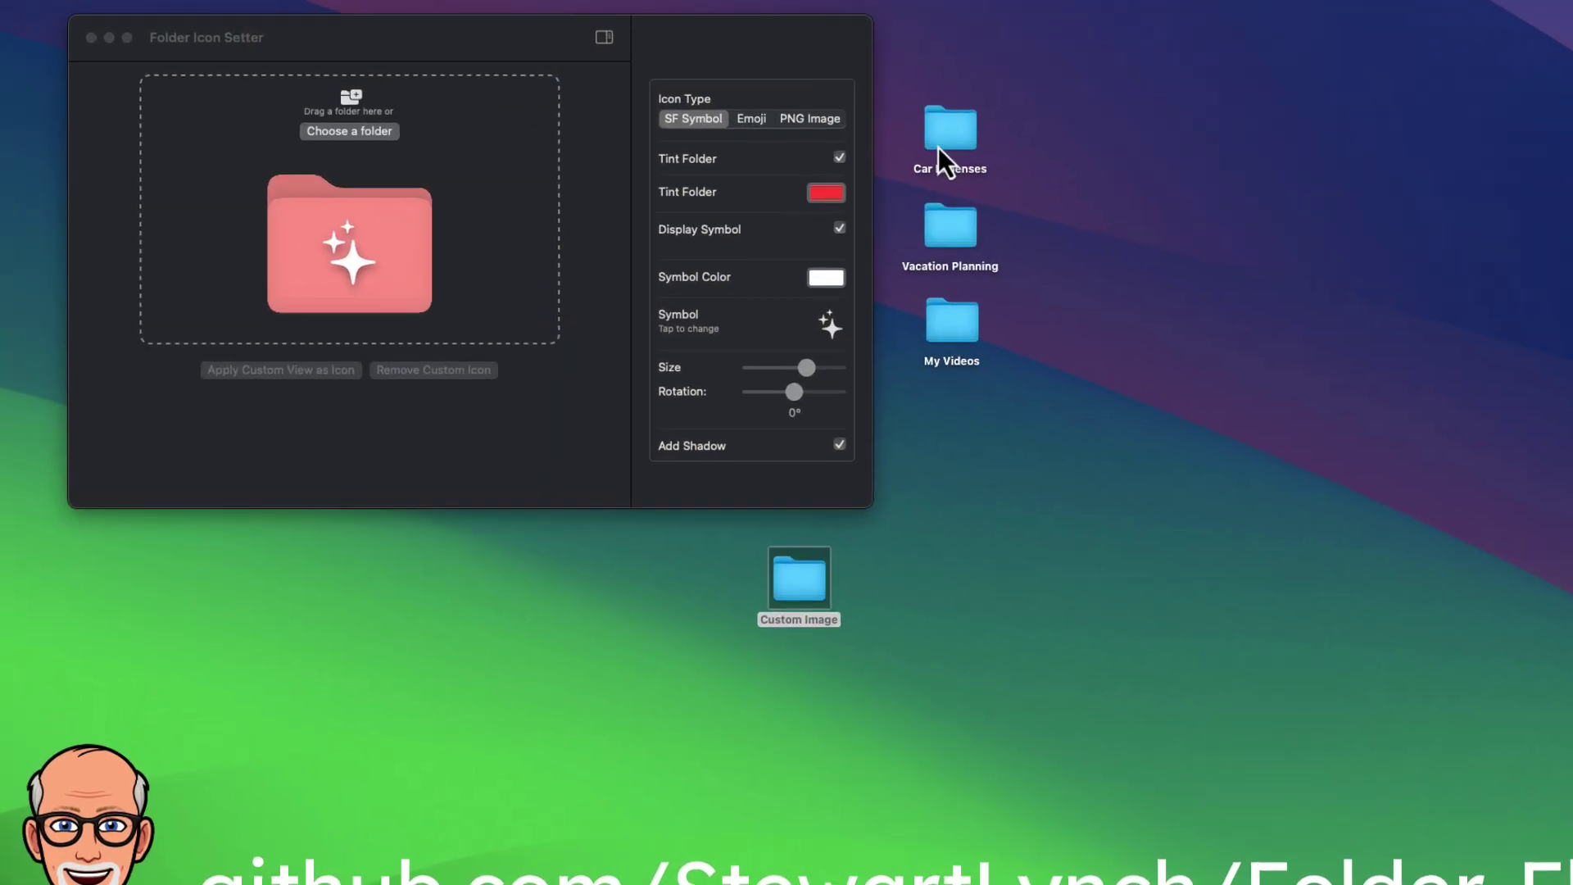
Load the Car Expenses folder into Folder Flair and turn off Tint Folder.
drag(870, 131, 429, 157)
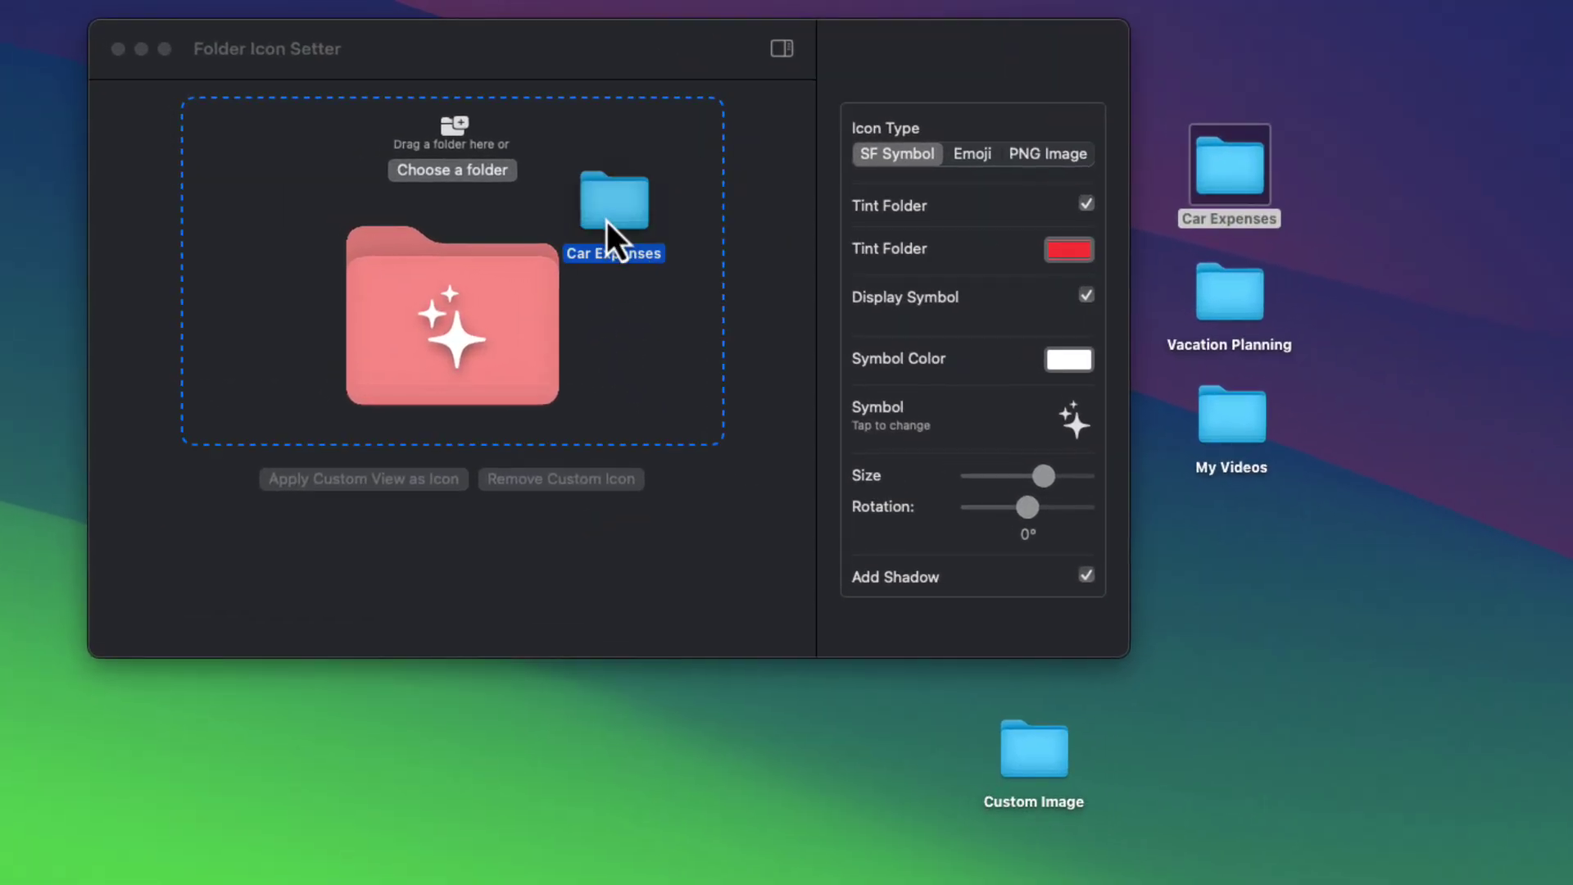
drag(607, 221, 607, 221)
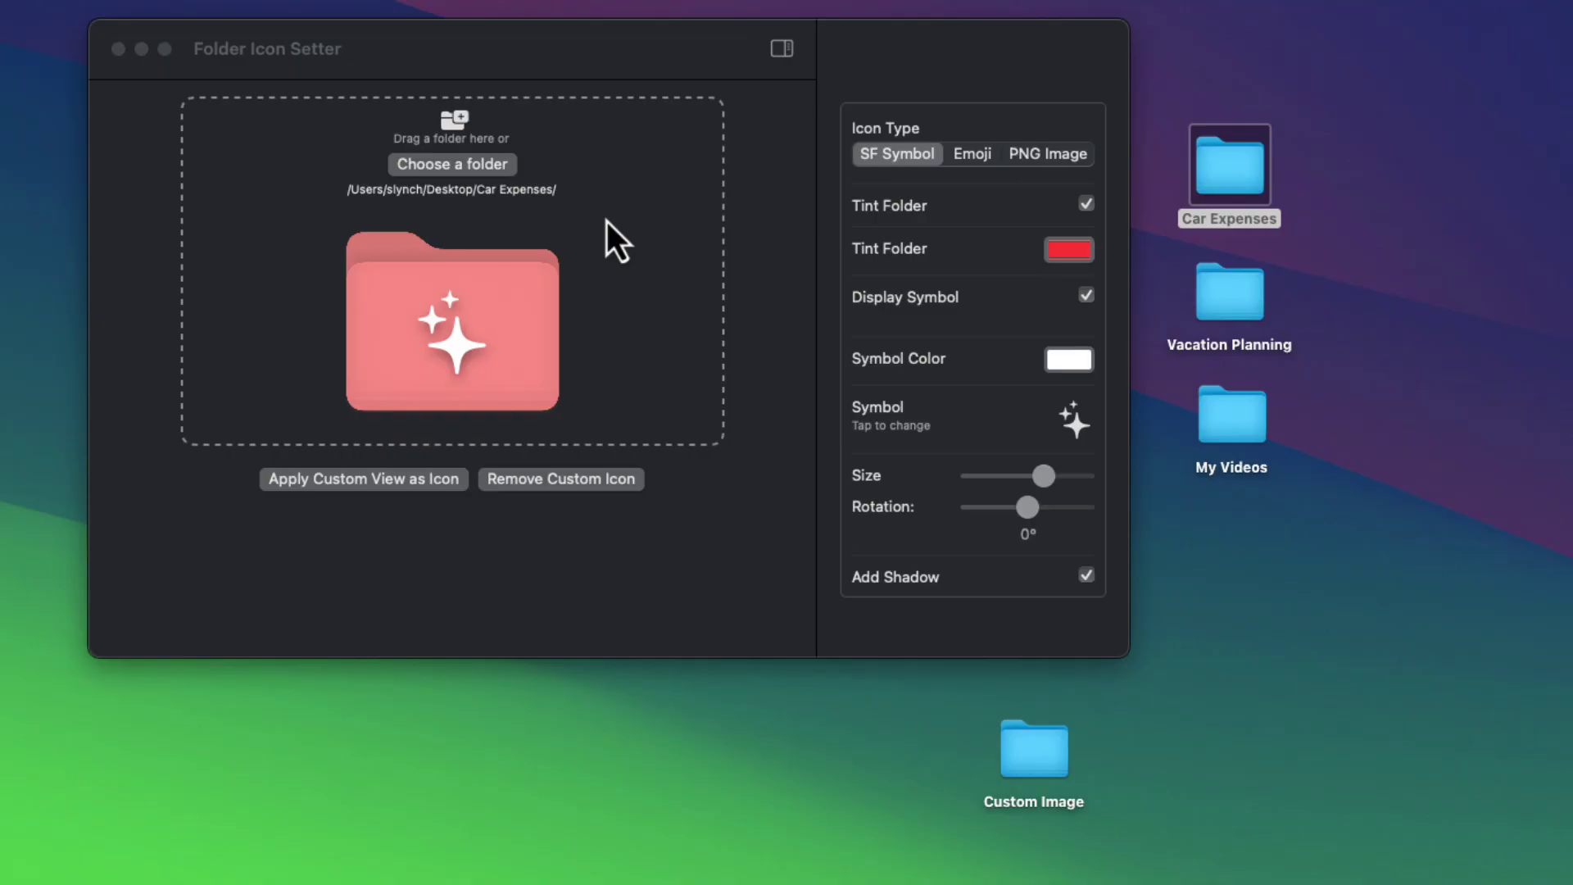
click(1083, 212)
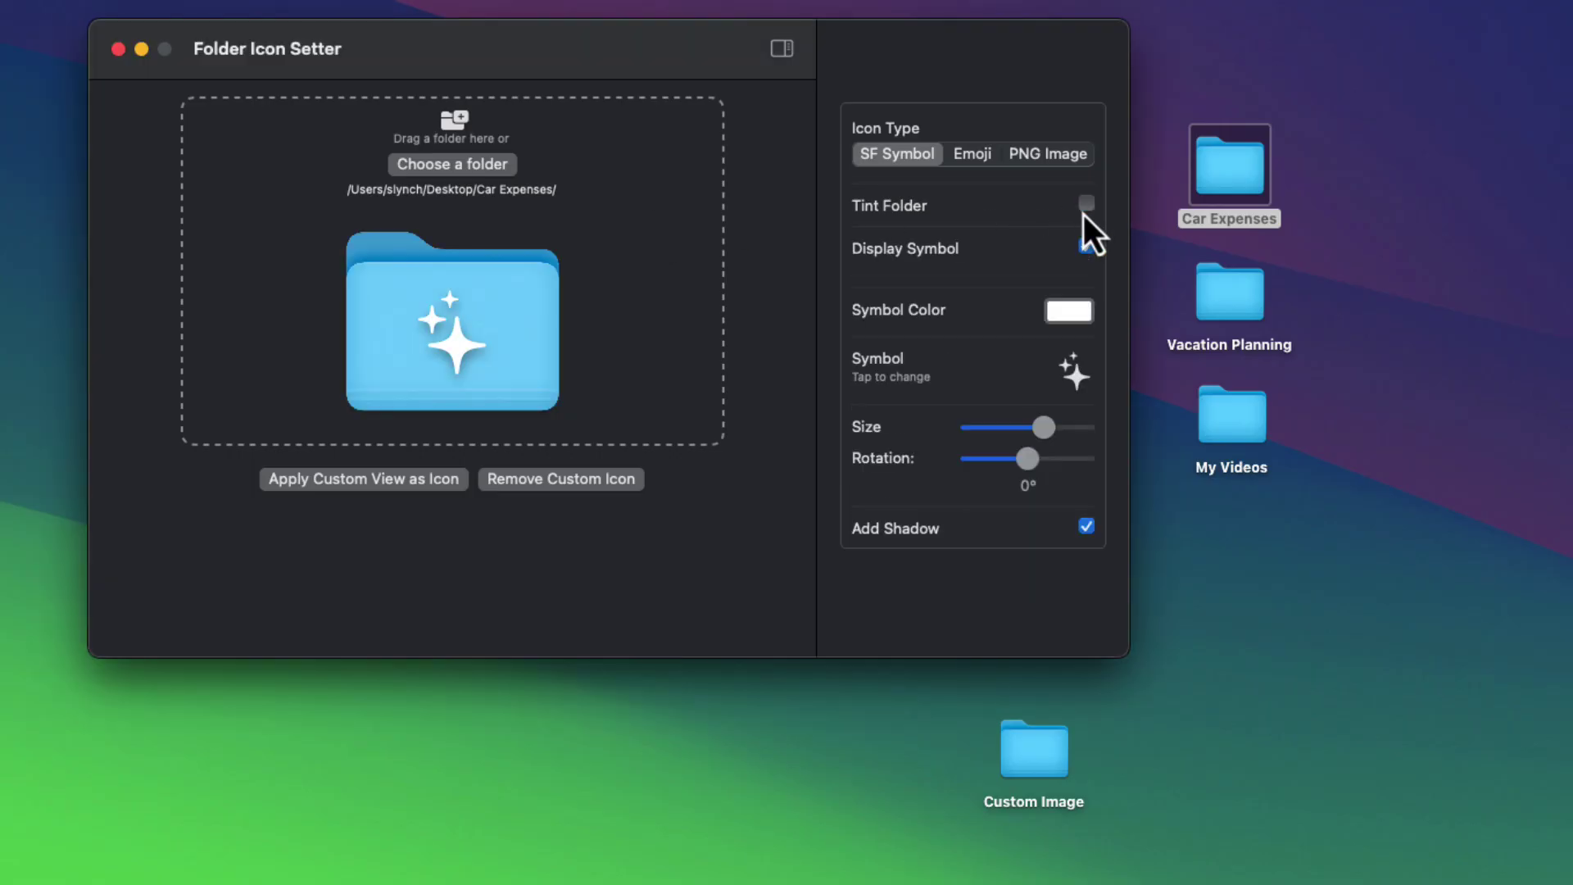
Choose the two-cars symbol by searching 'car' in the symbol list.
click(1070, 367)
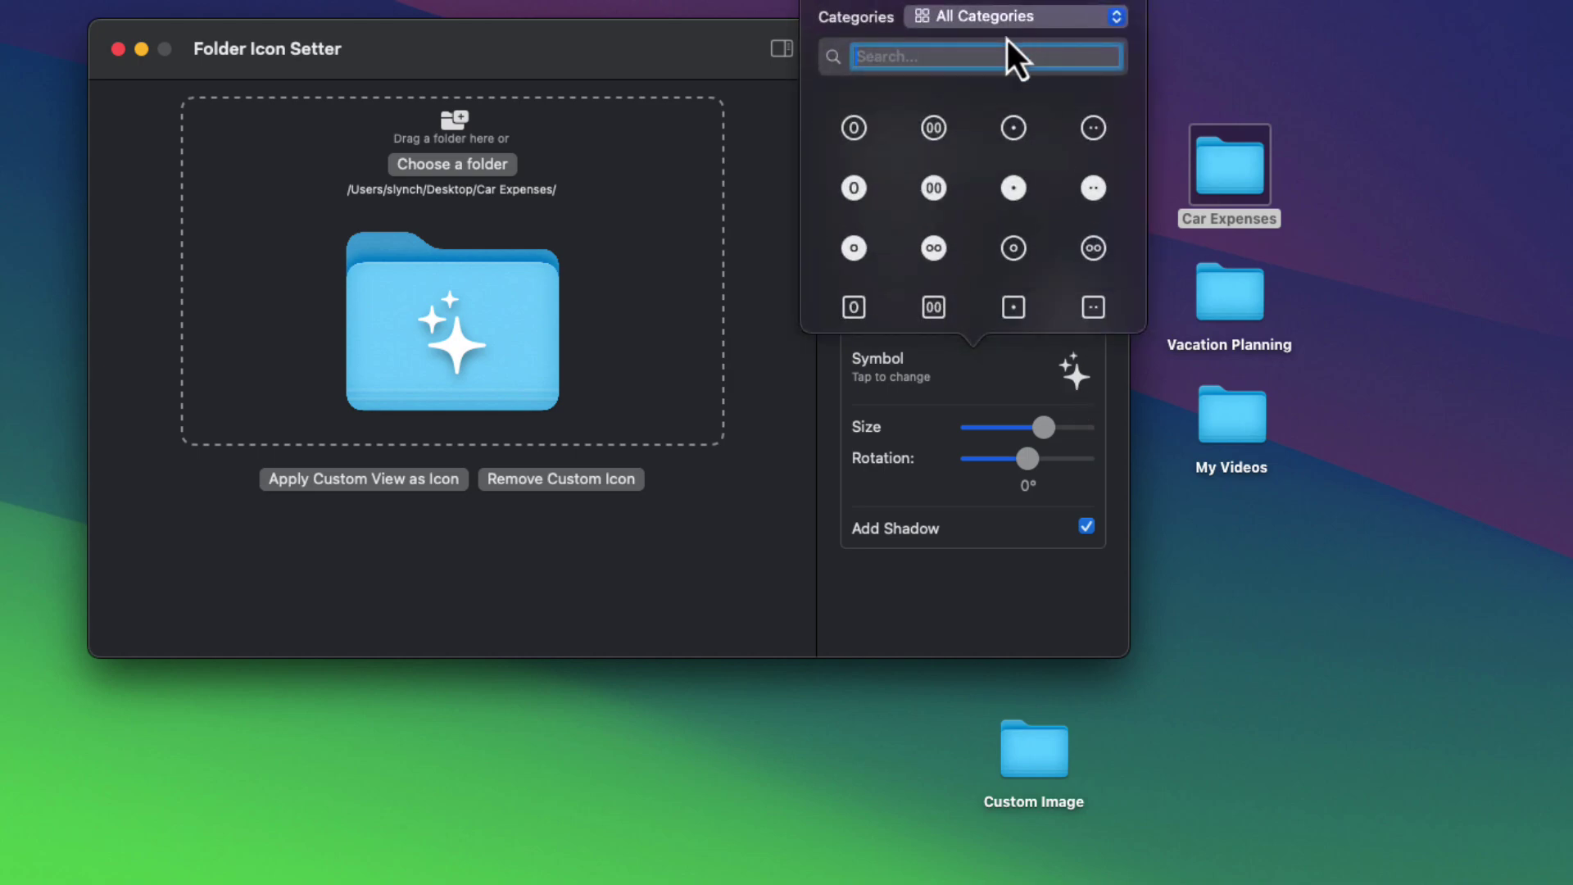
text(ca)
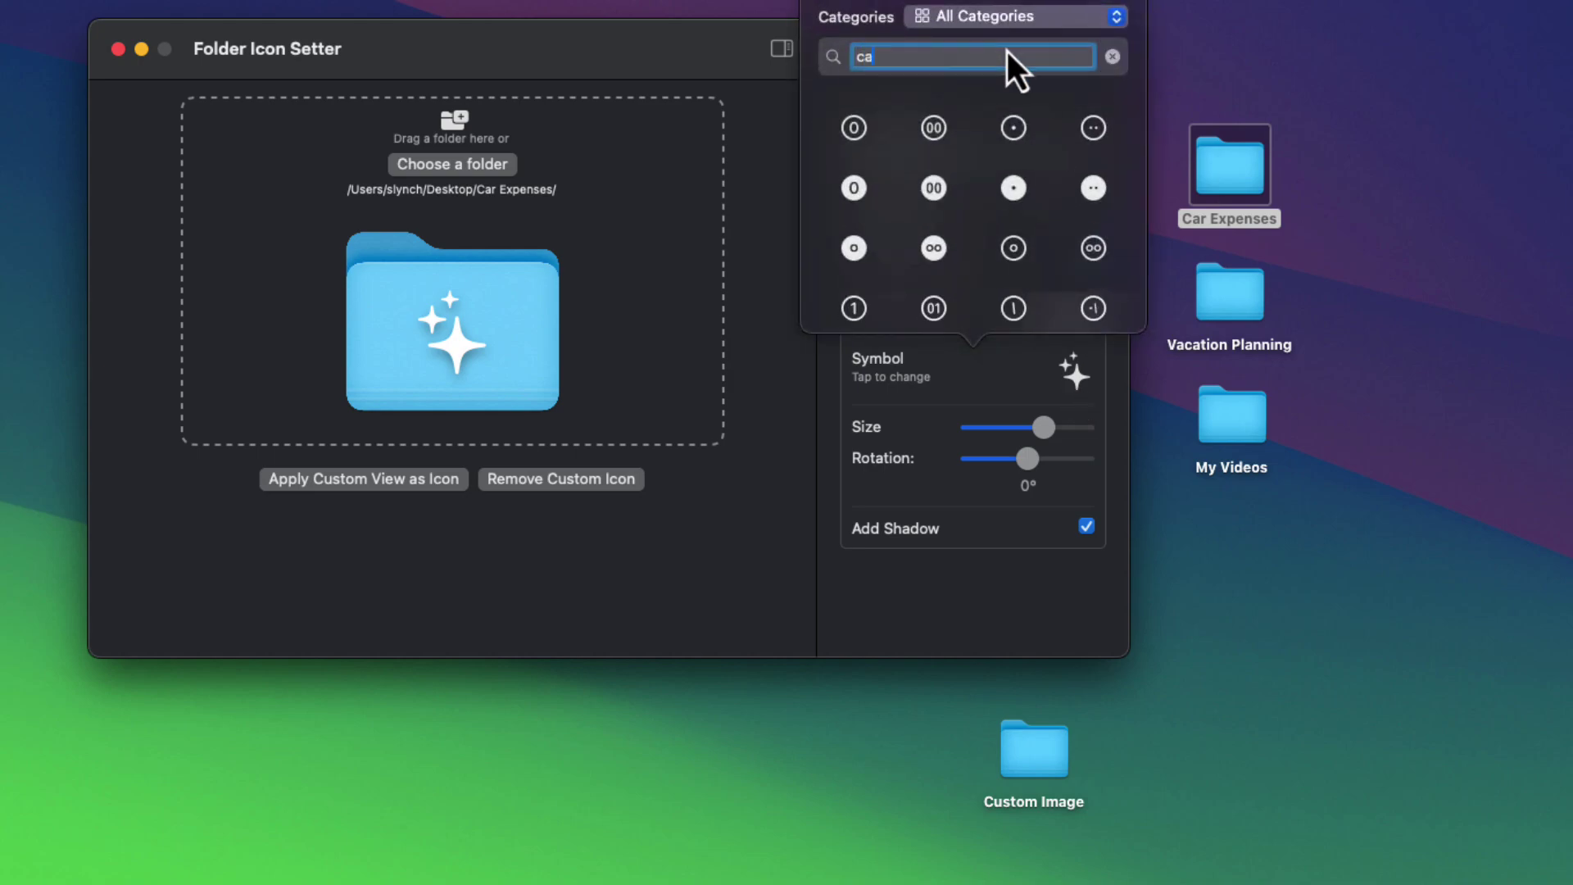
text(r)
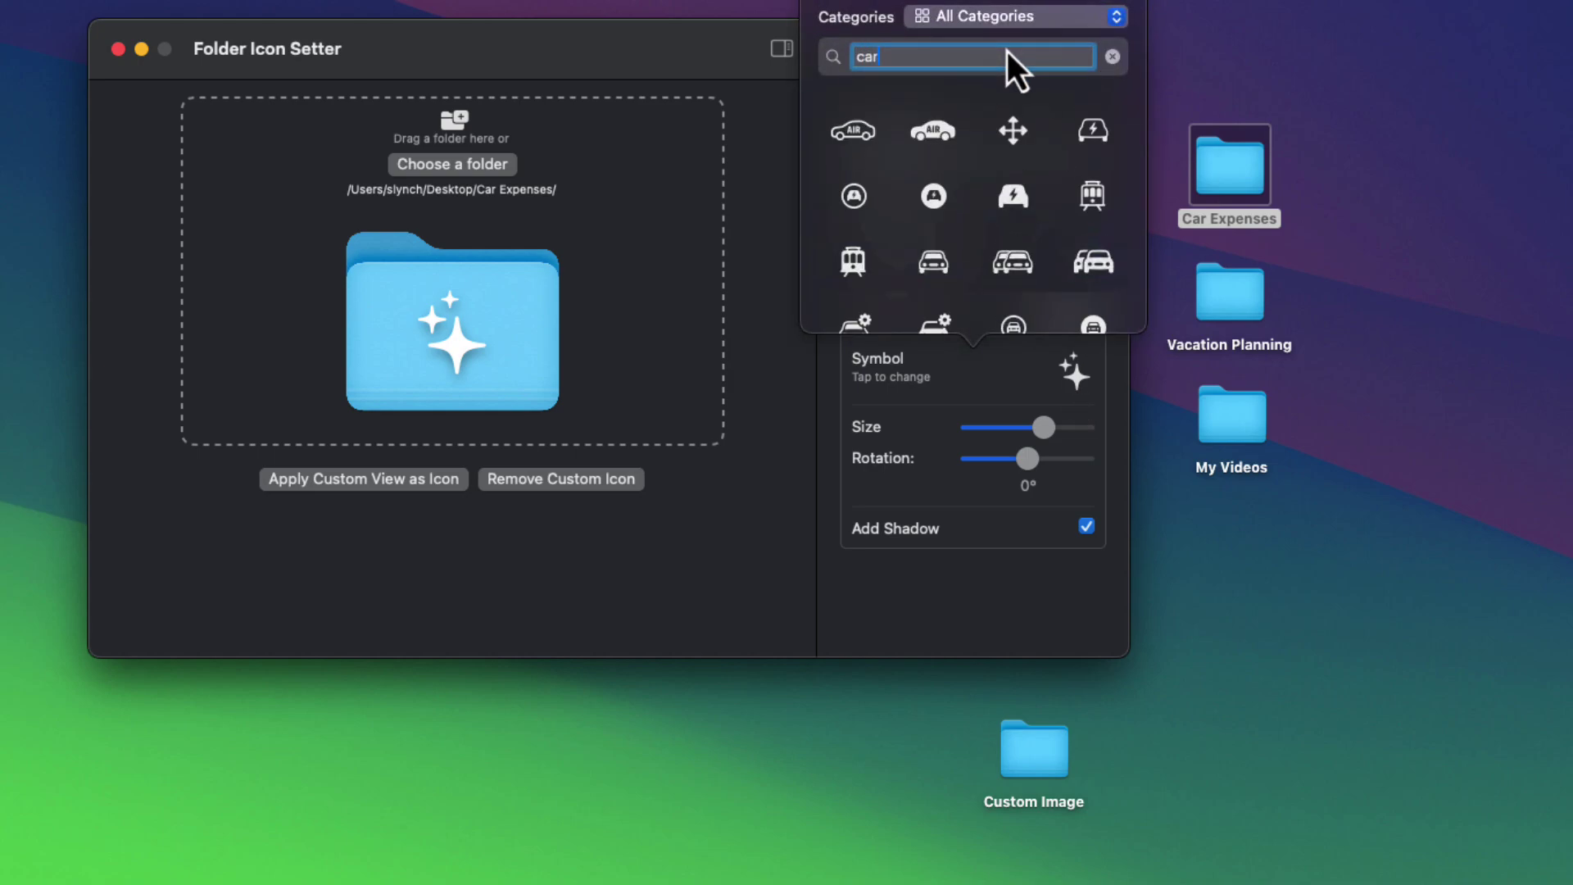
click(1012, 262)
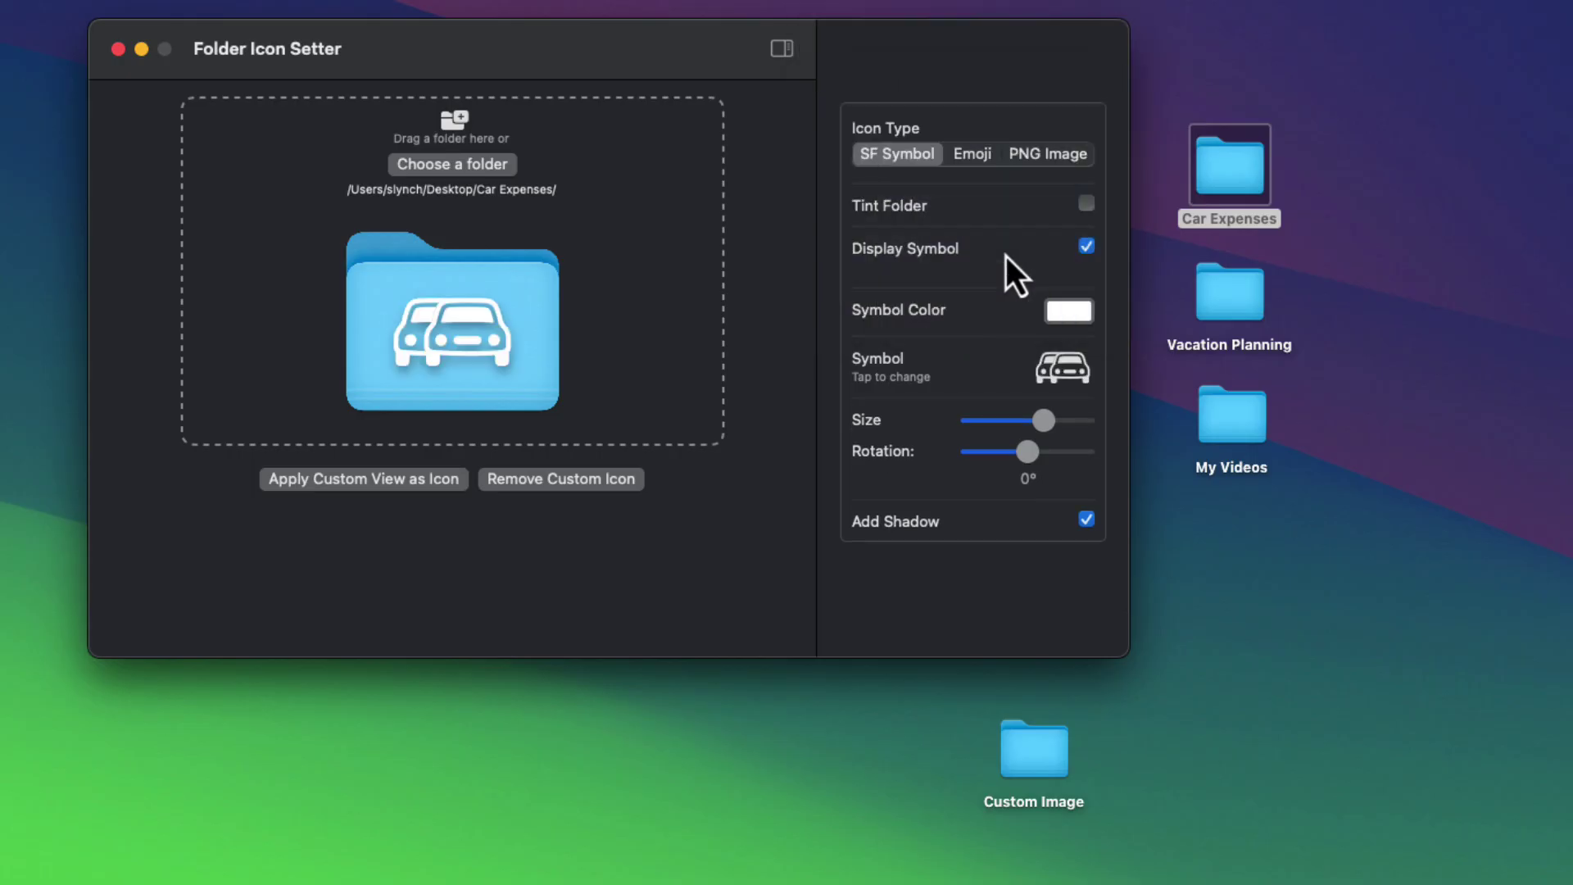
Make the cars pink, rotate them to -17°, and apply the icon to Car Expenses.
click(1069, 310)
click(659, 390)
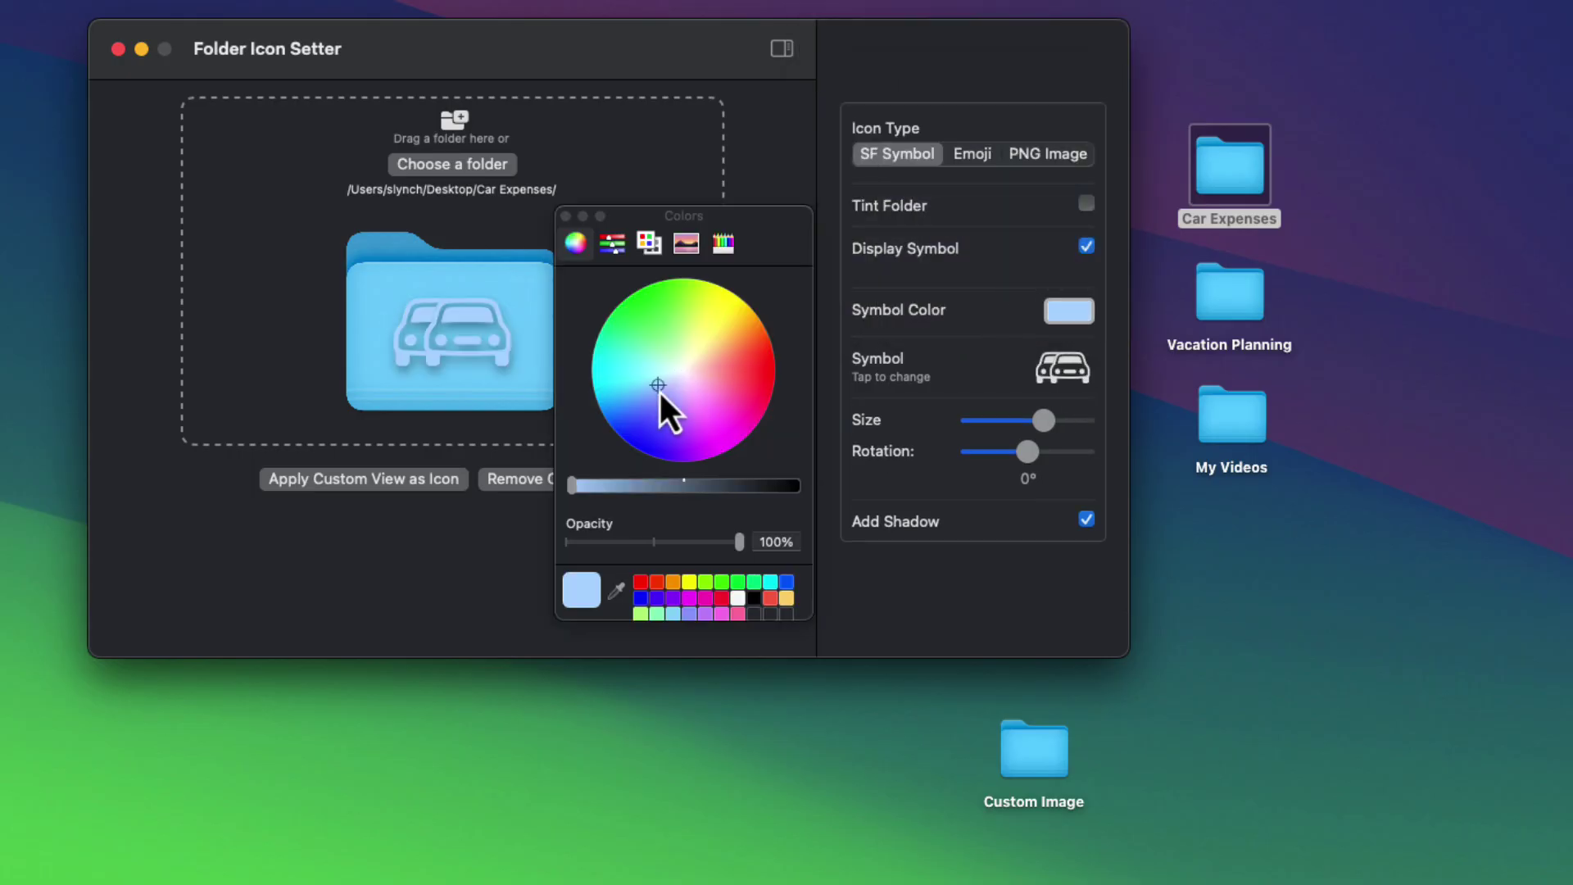
drag(649, 409, 698, 403)
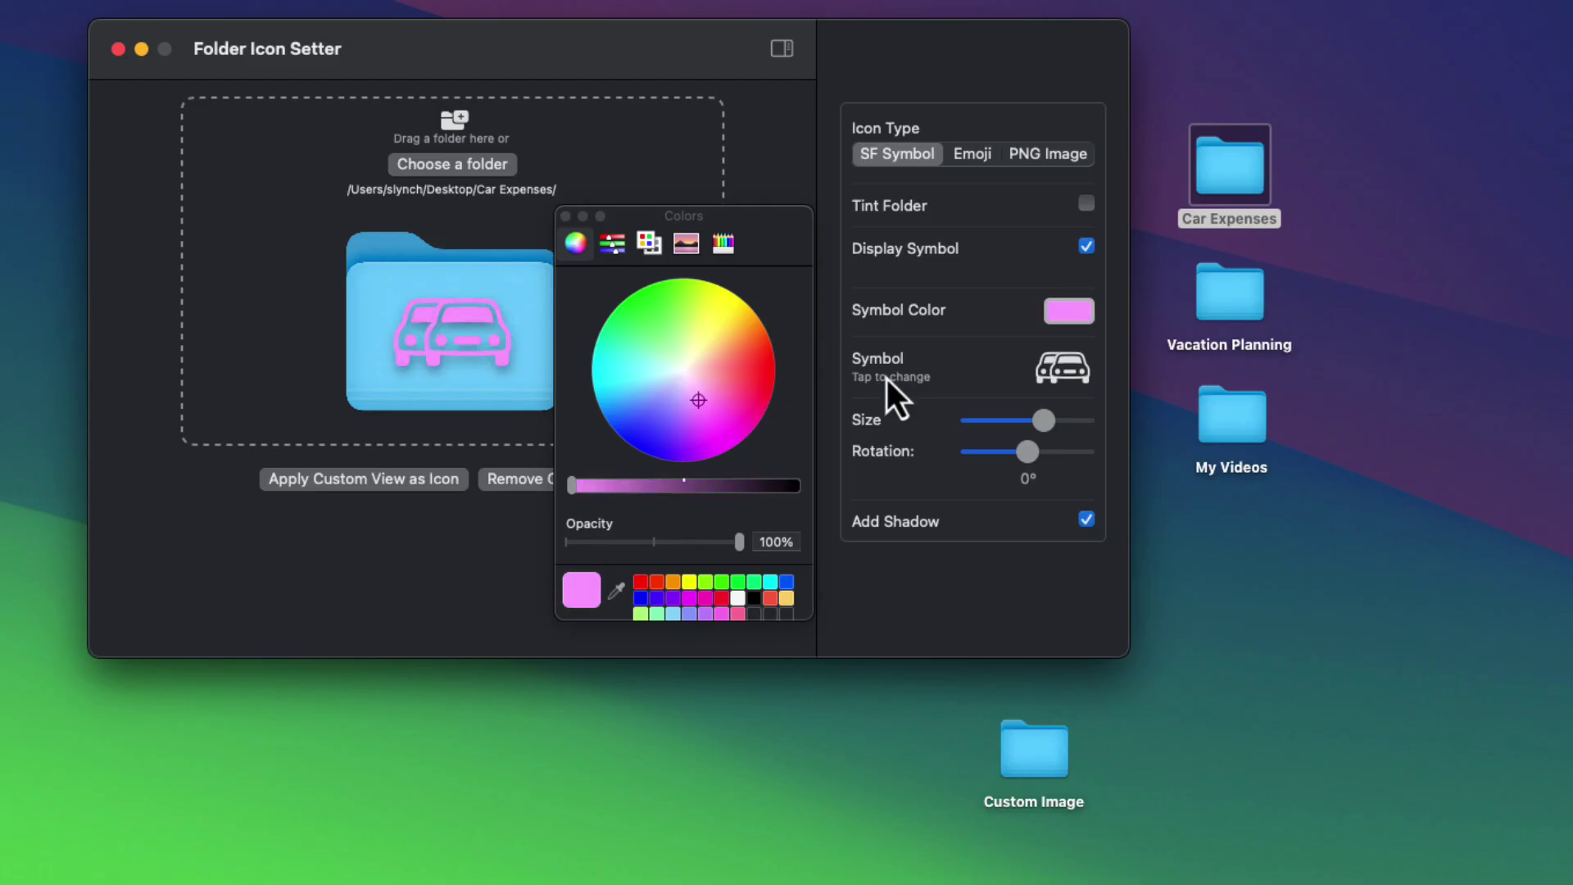
drag(1025, 451, 1033, 421)
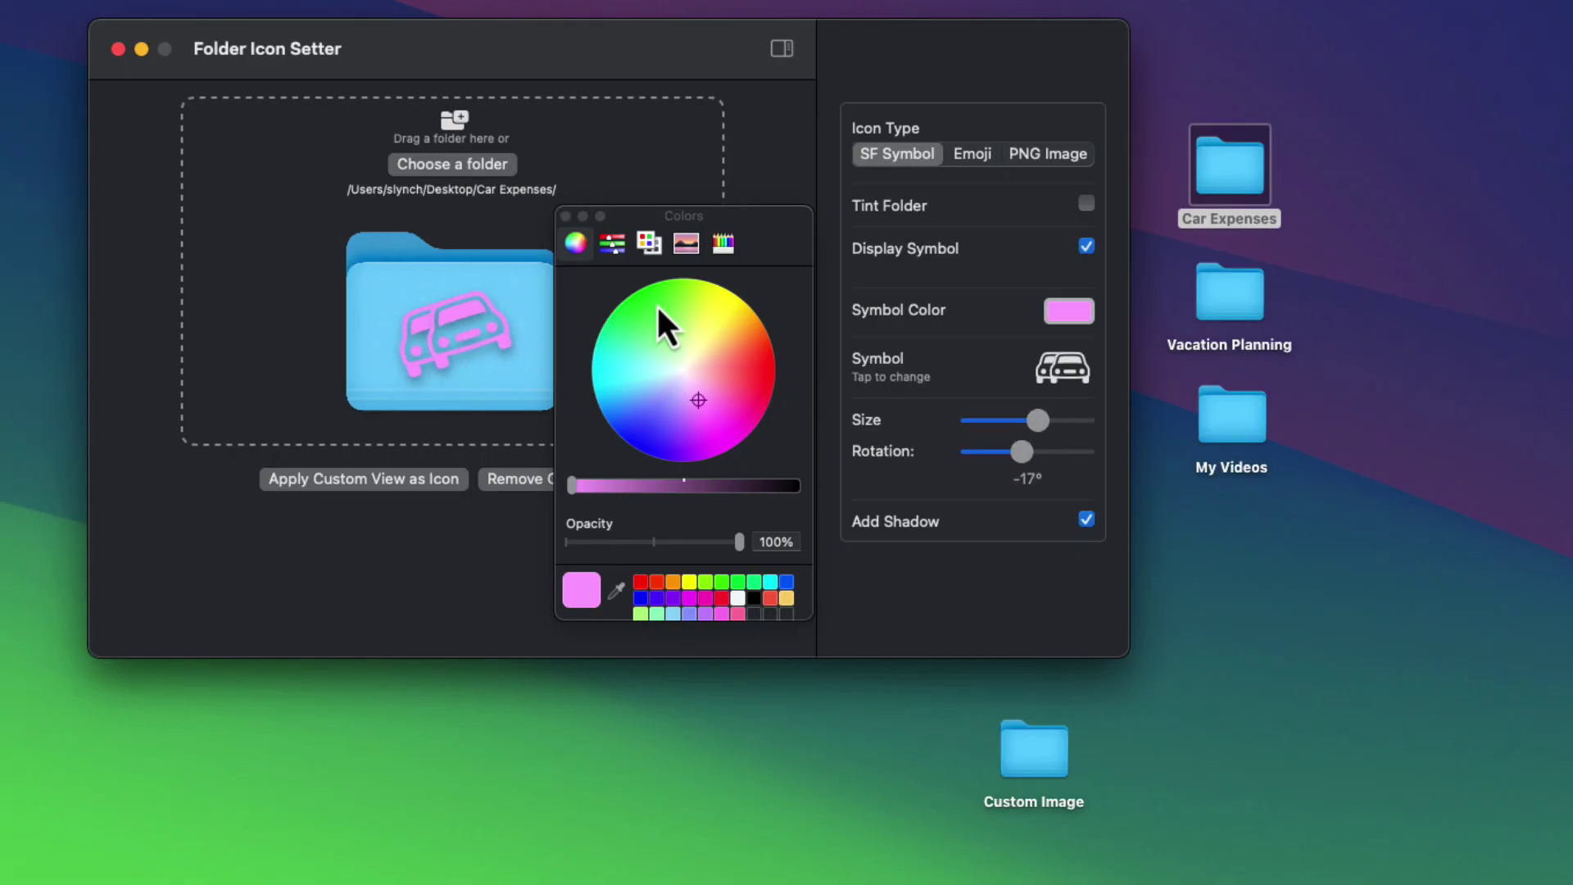
click(566, 217)
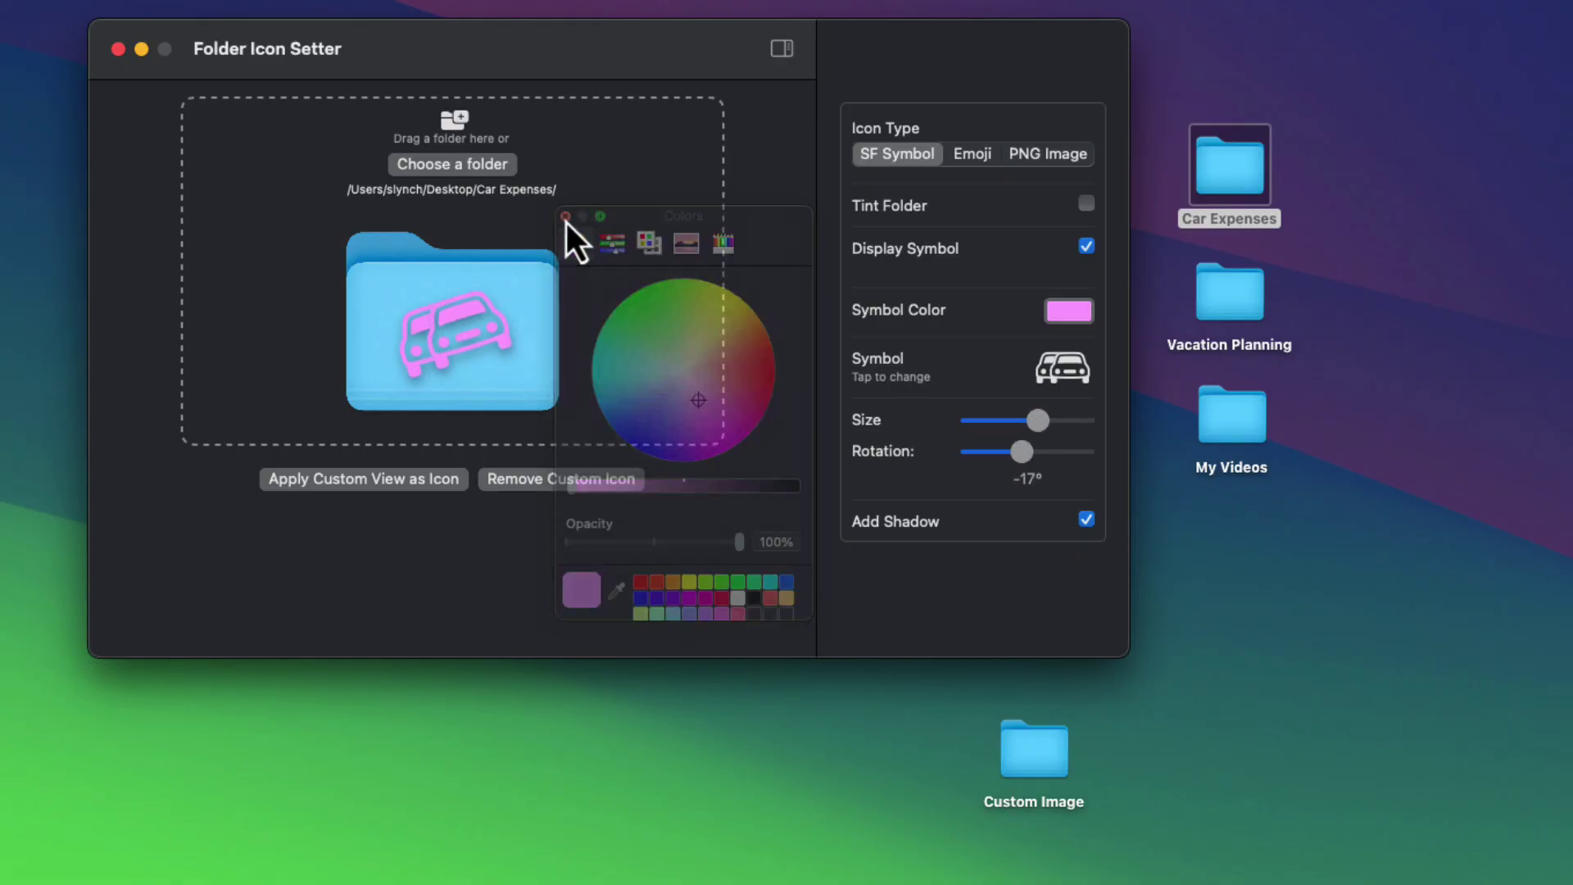
click(392, 485)
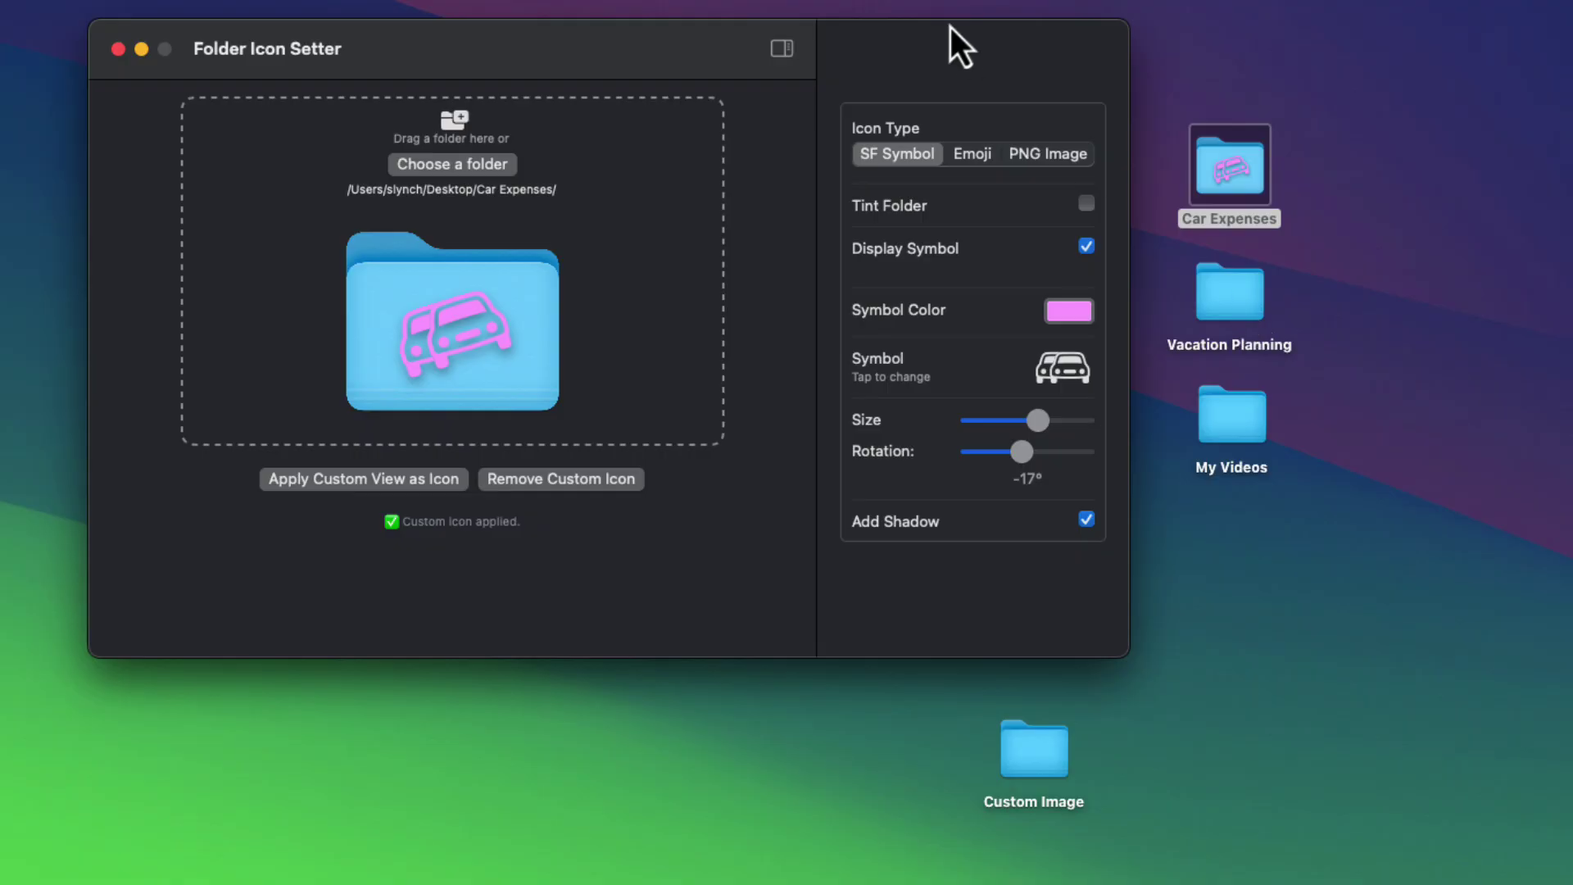
click(973, 151)
Load Vacation Planning, turn on Tint Folder and set the tint to lime green.
drag(1233, 307, 473, 302)
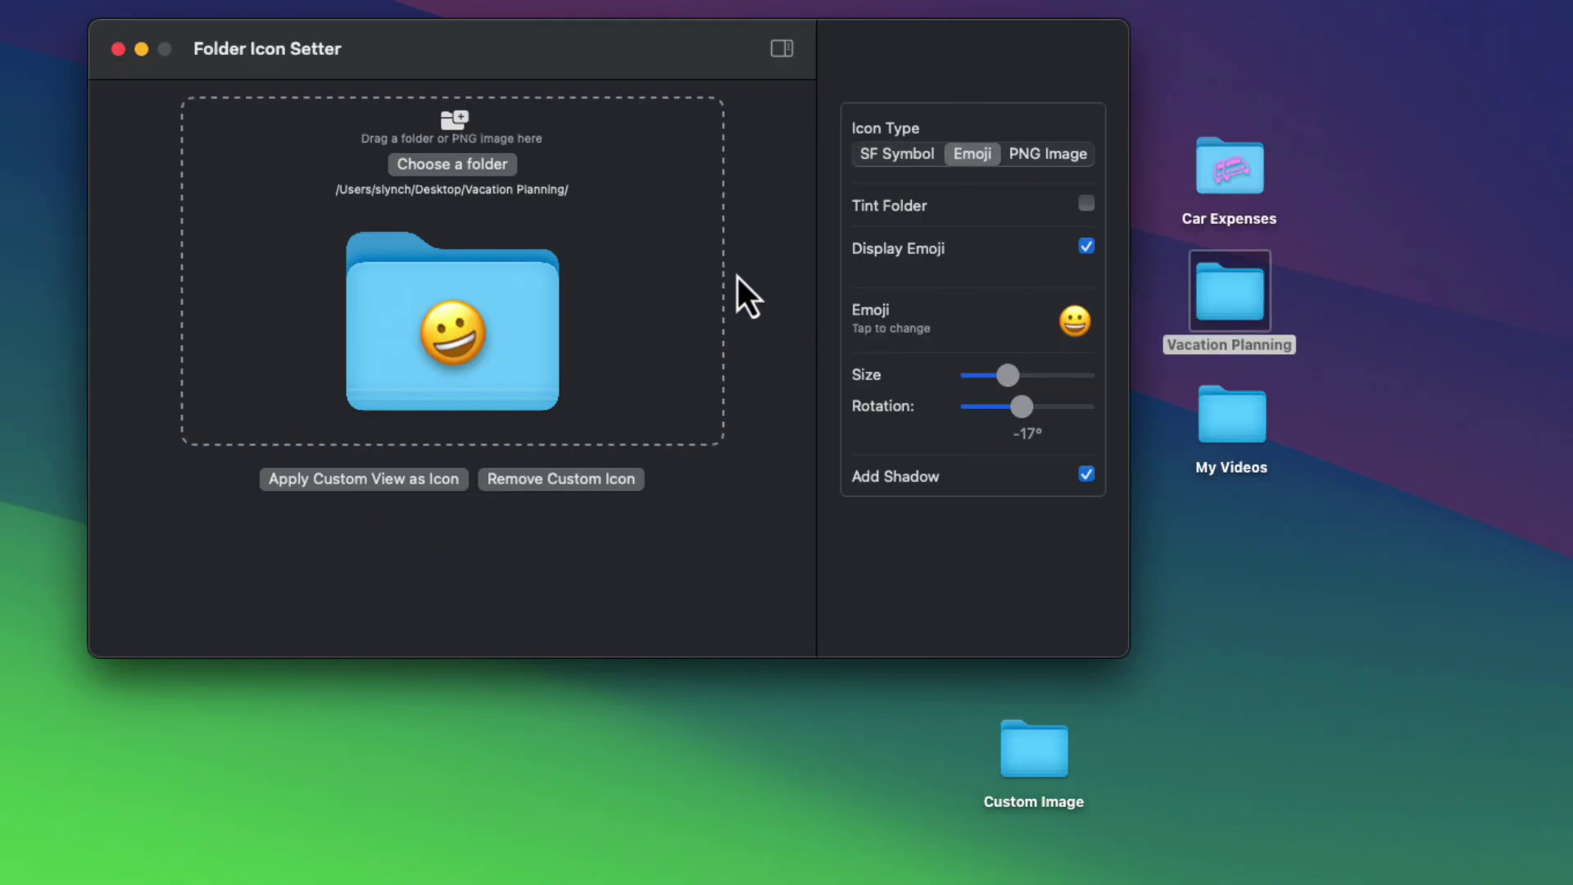
click(1087, 204)
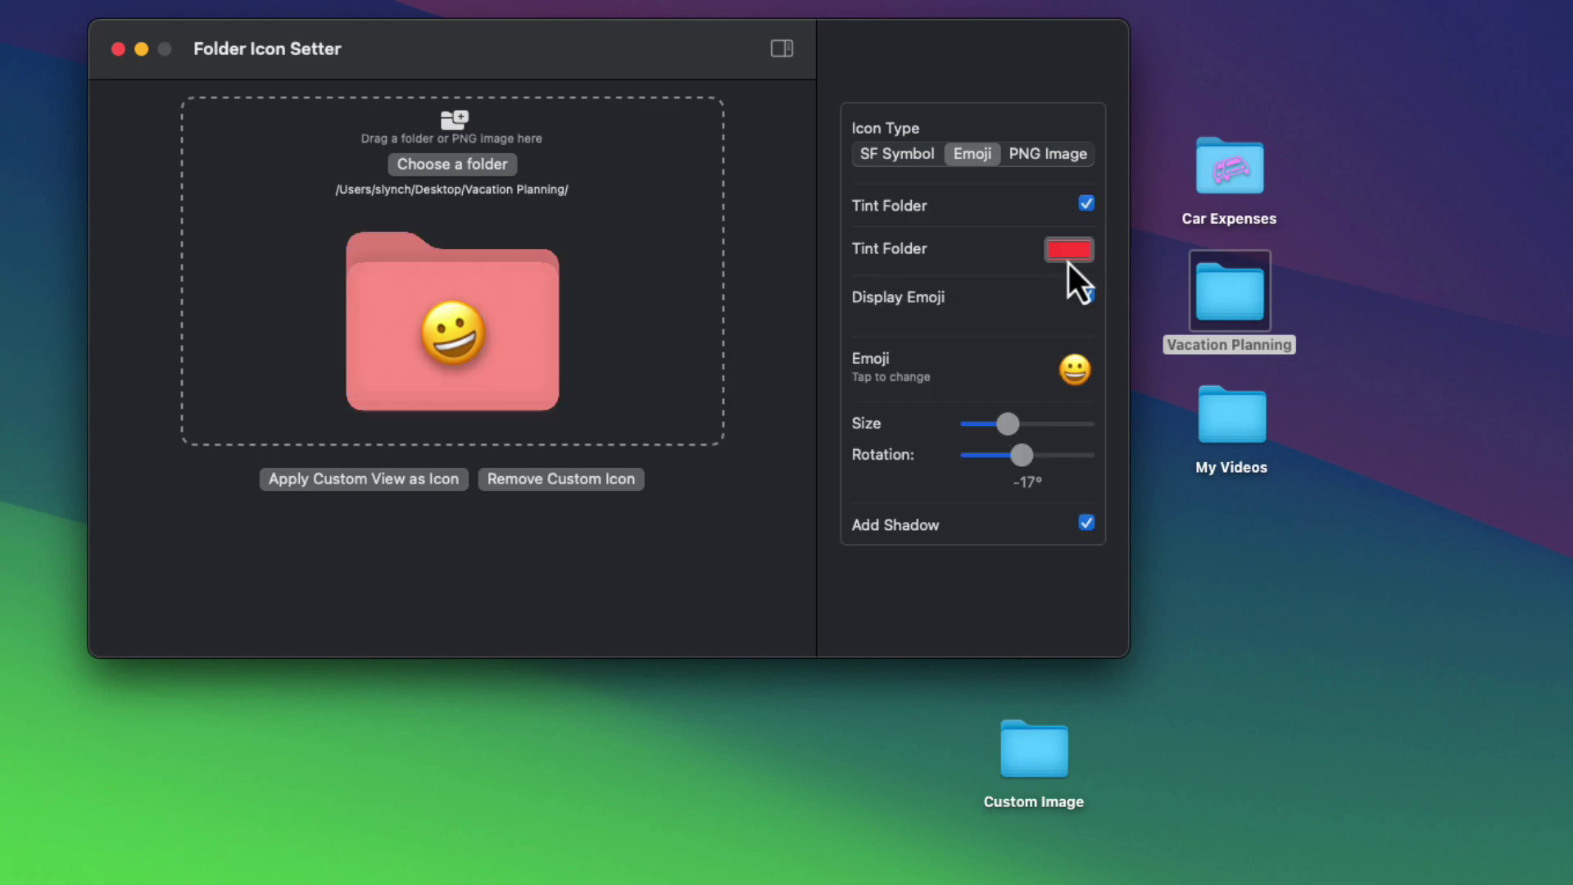
click(1069, 255)
click(682, 293)
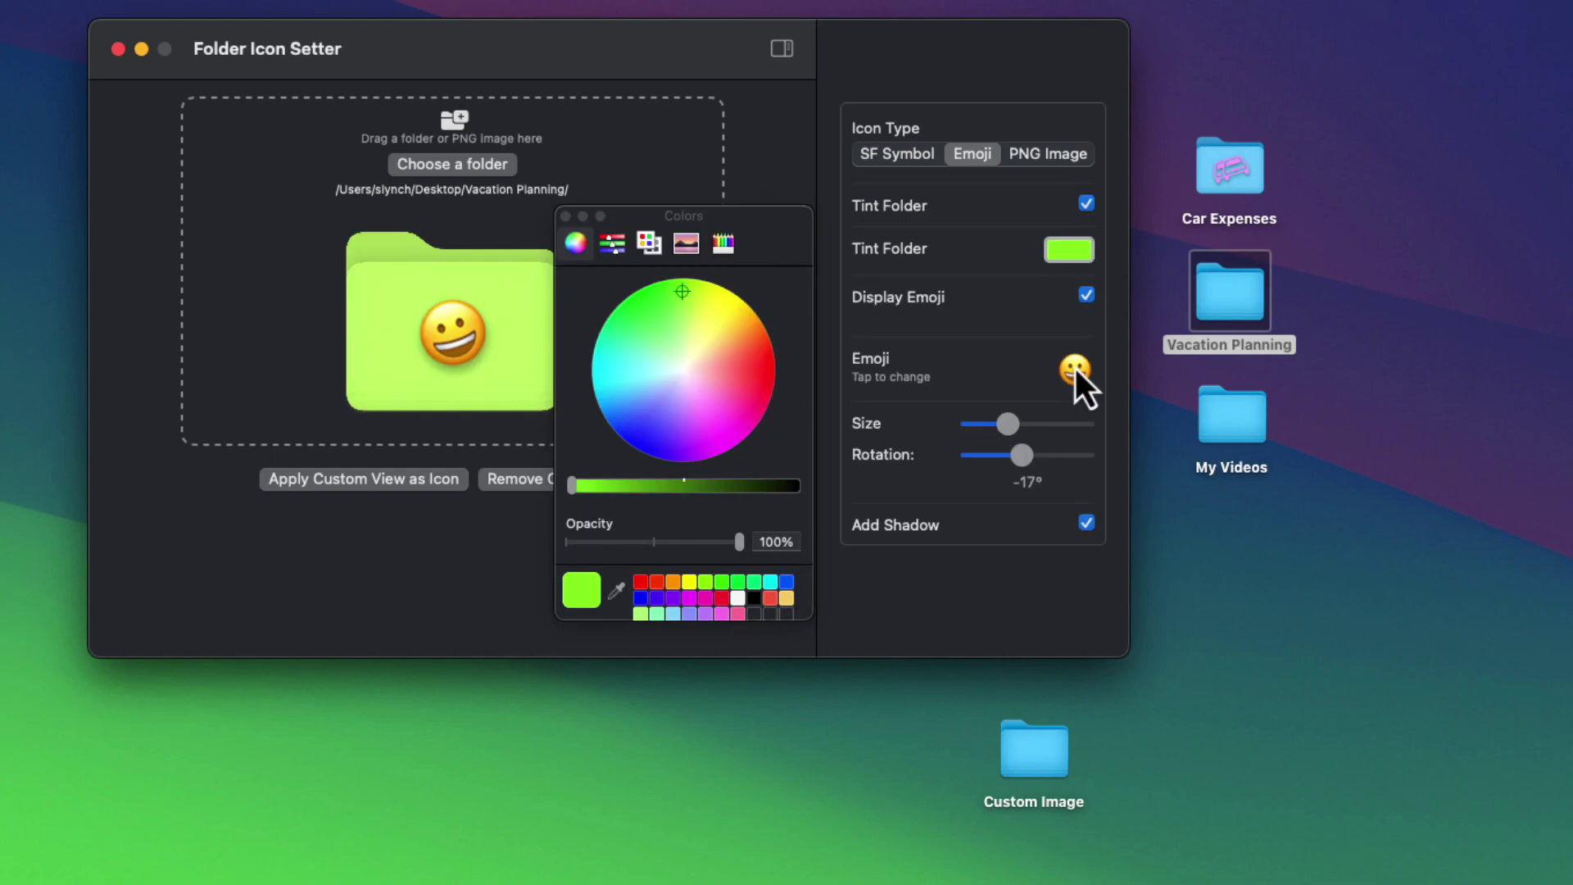
click(565, 216)
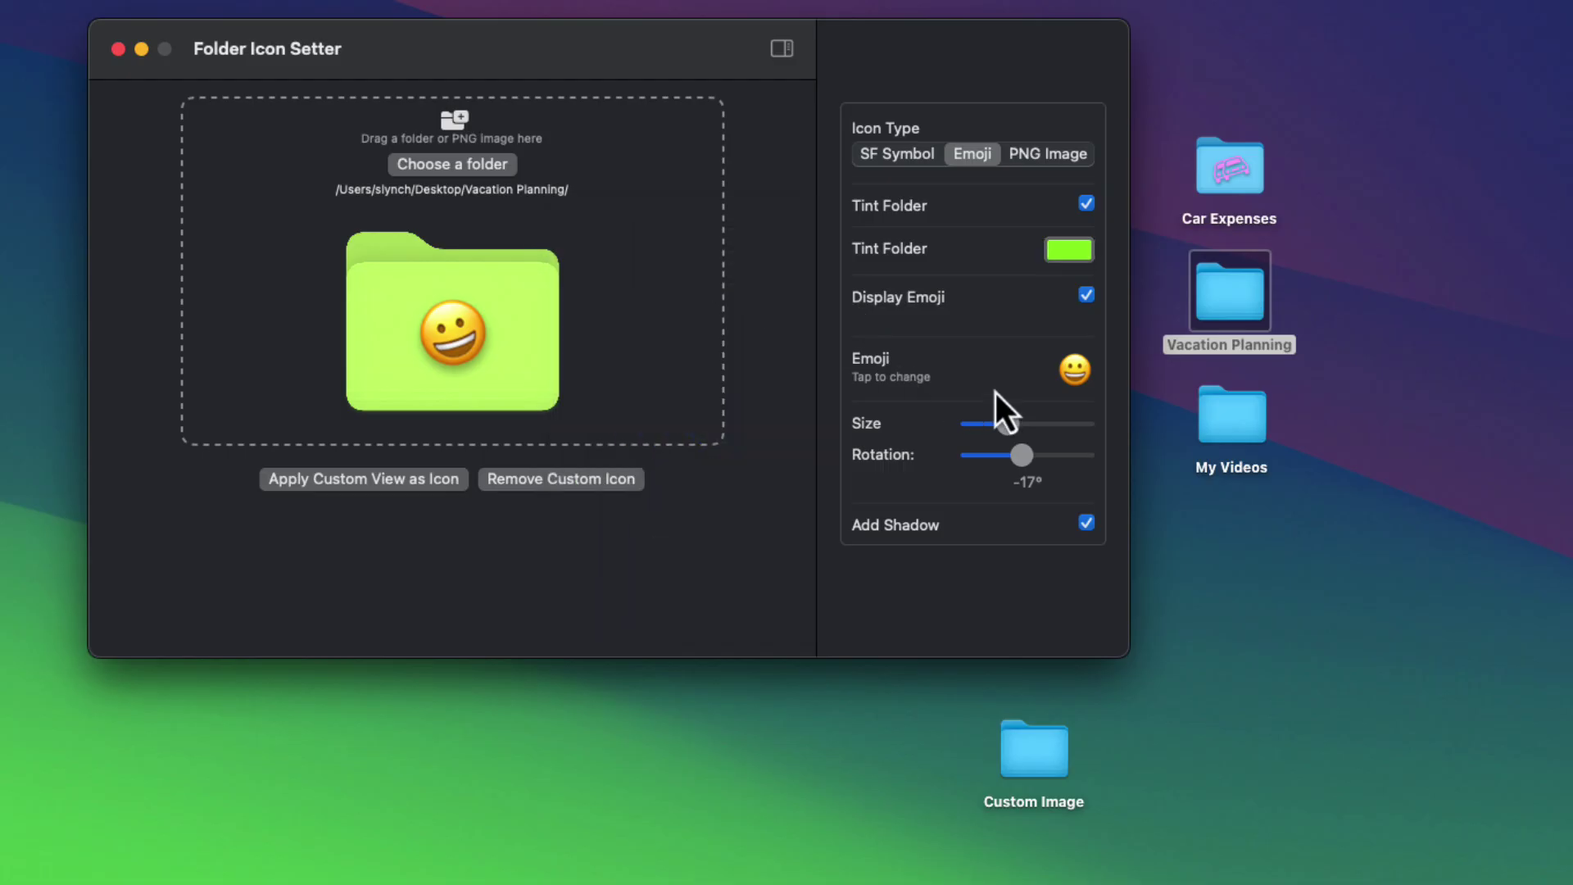
Put the Travel & Places framed-landscape emoji upright at 0° and apply it to Vacation Planning.
click(1073, 375)
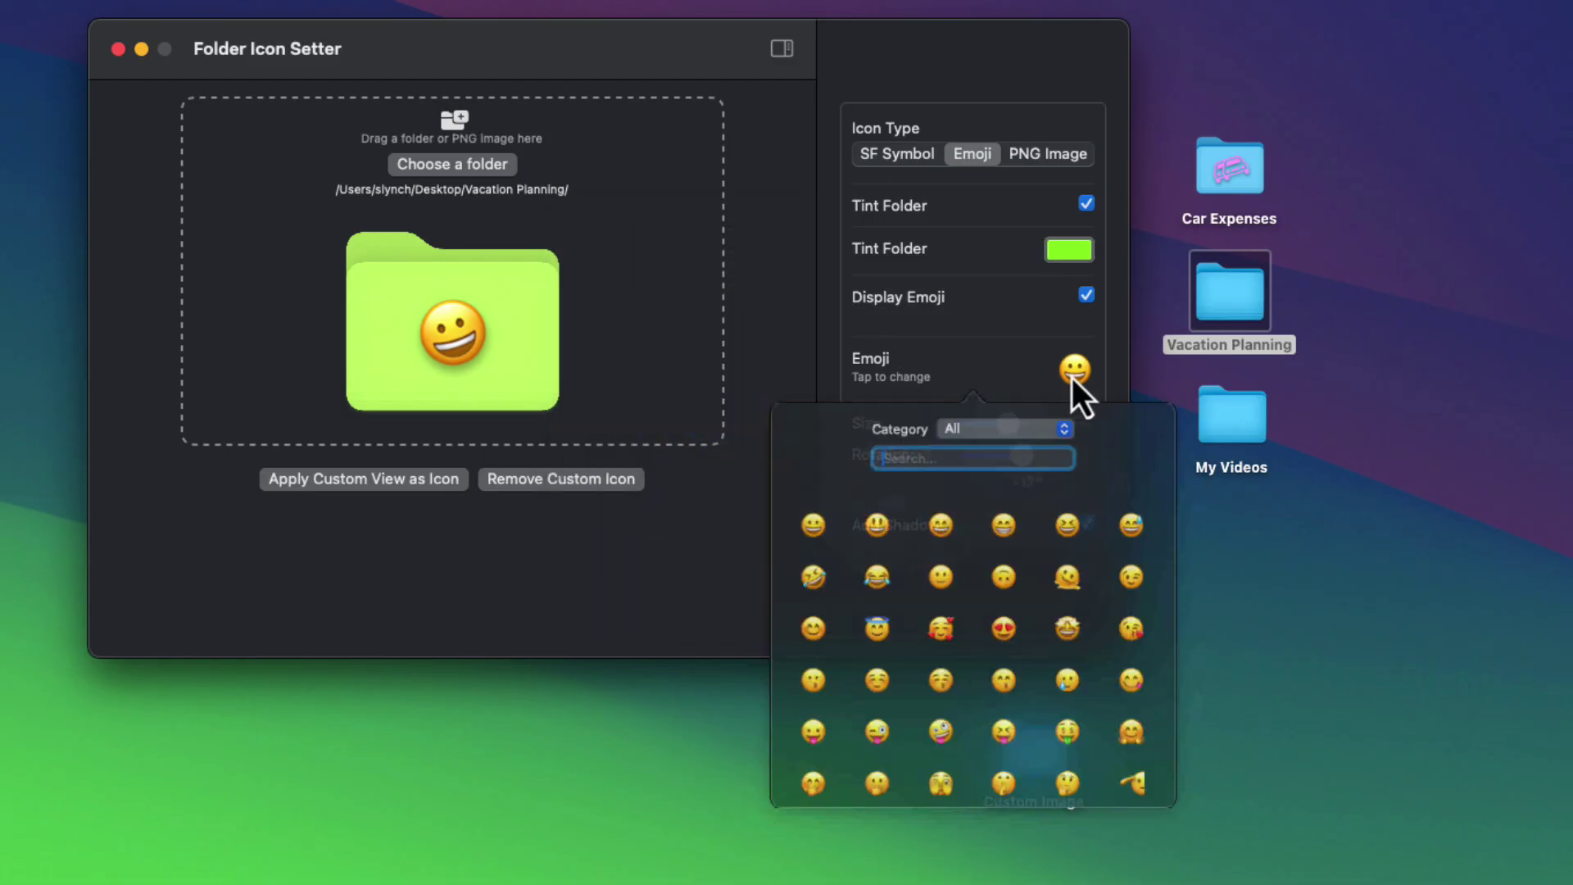
click(1020, 437)
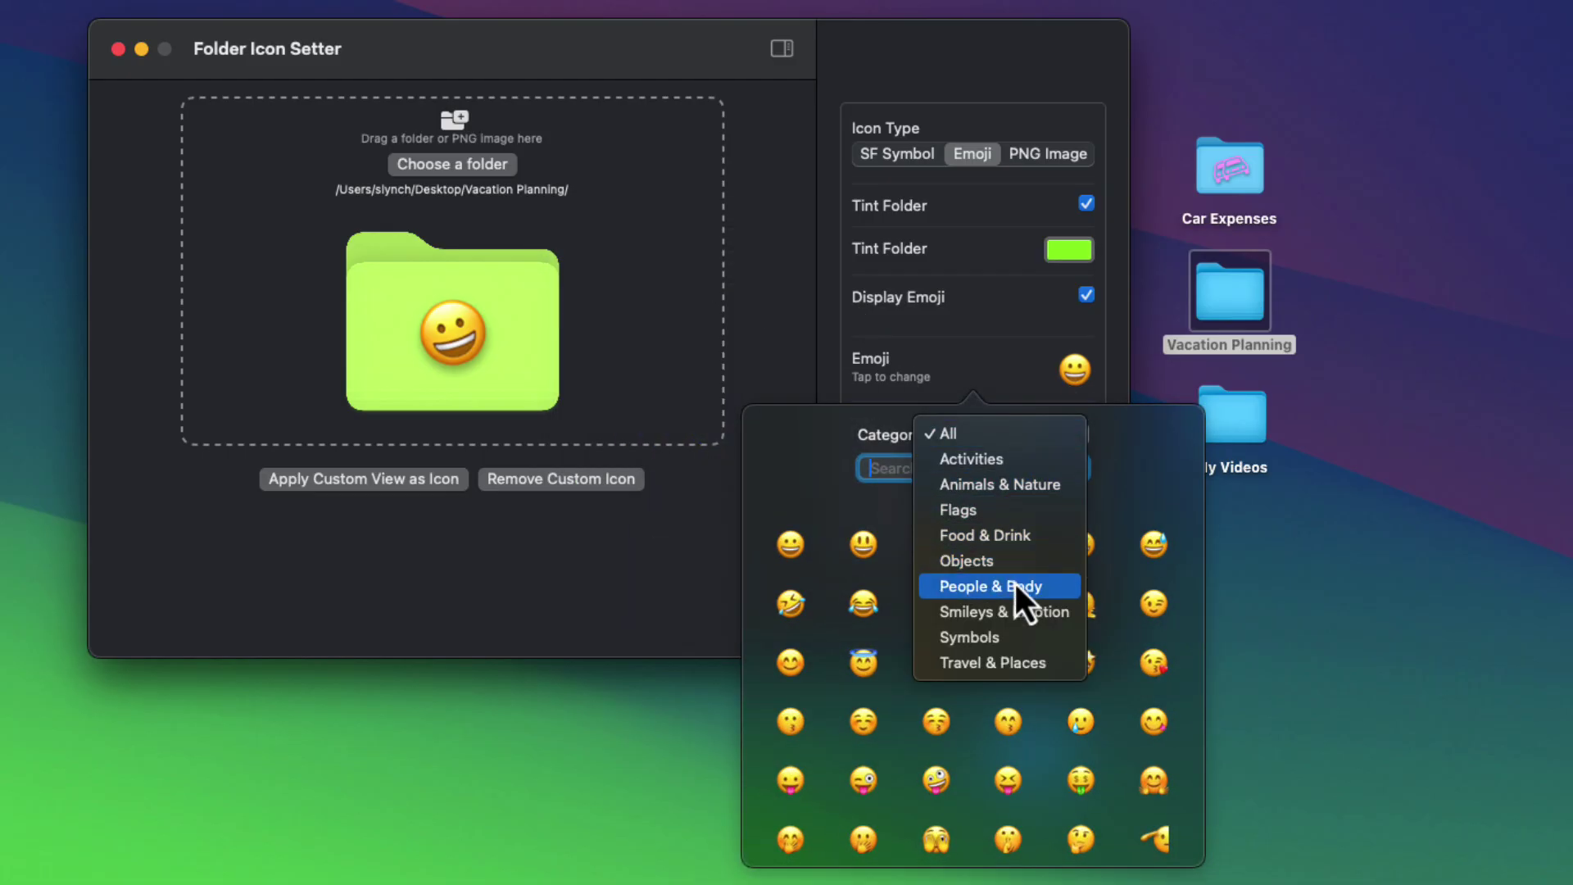
click(1012, 660)
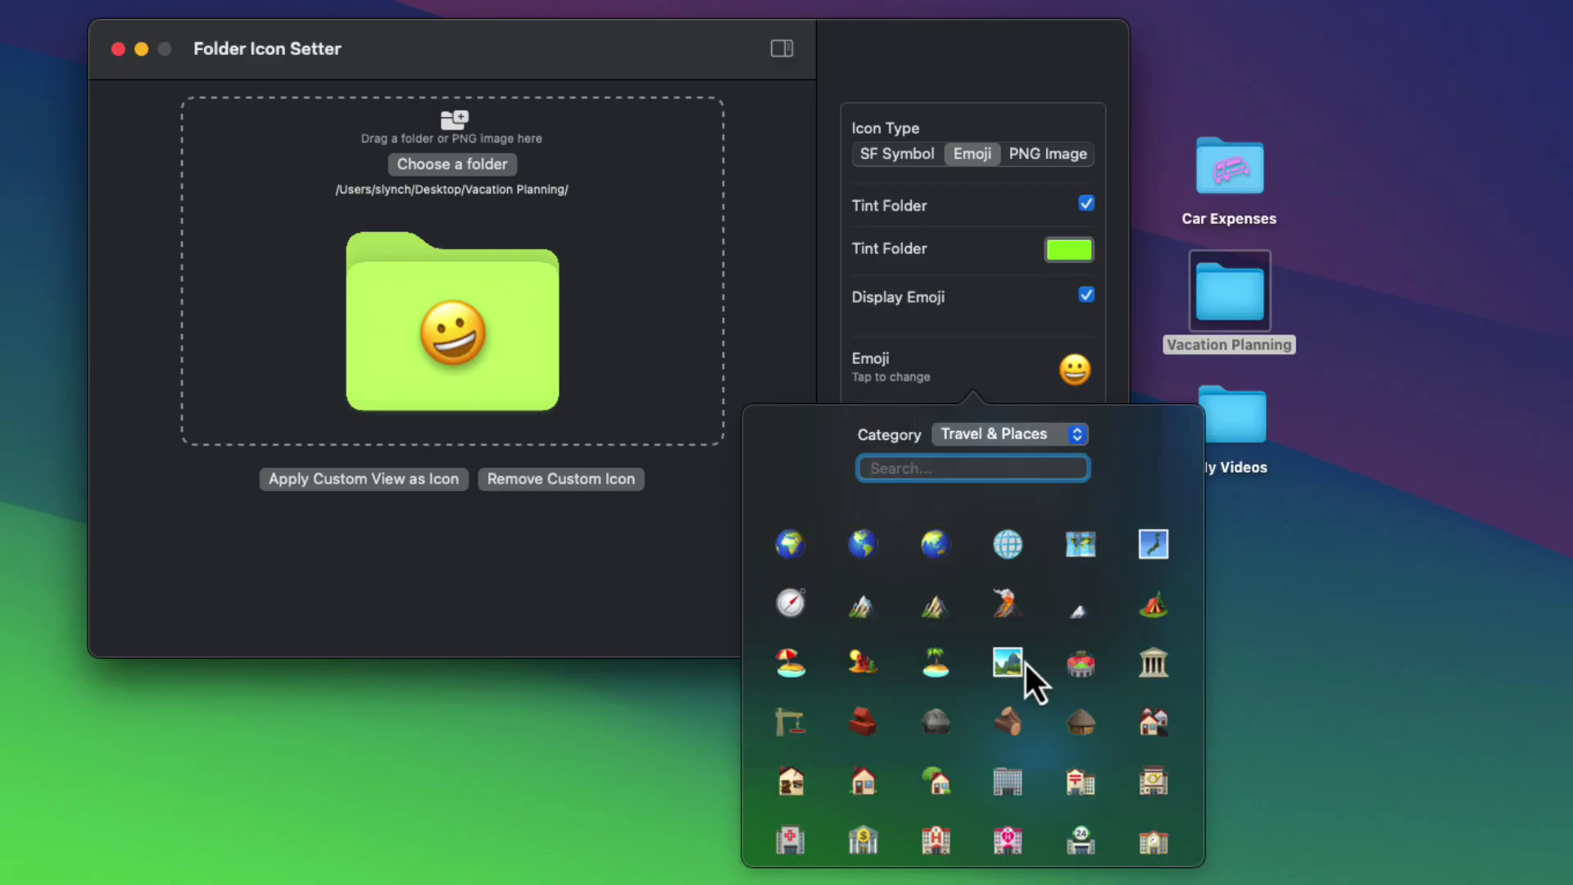
click(1013, 665)
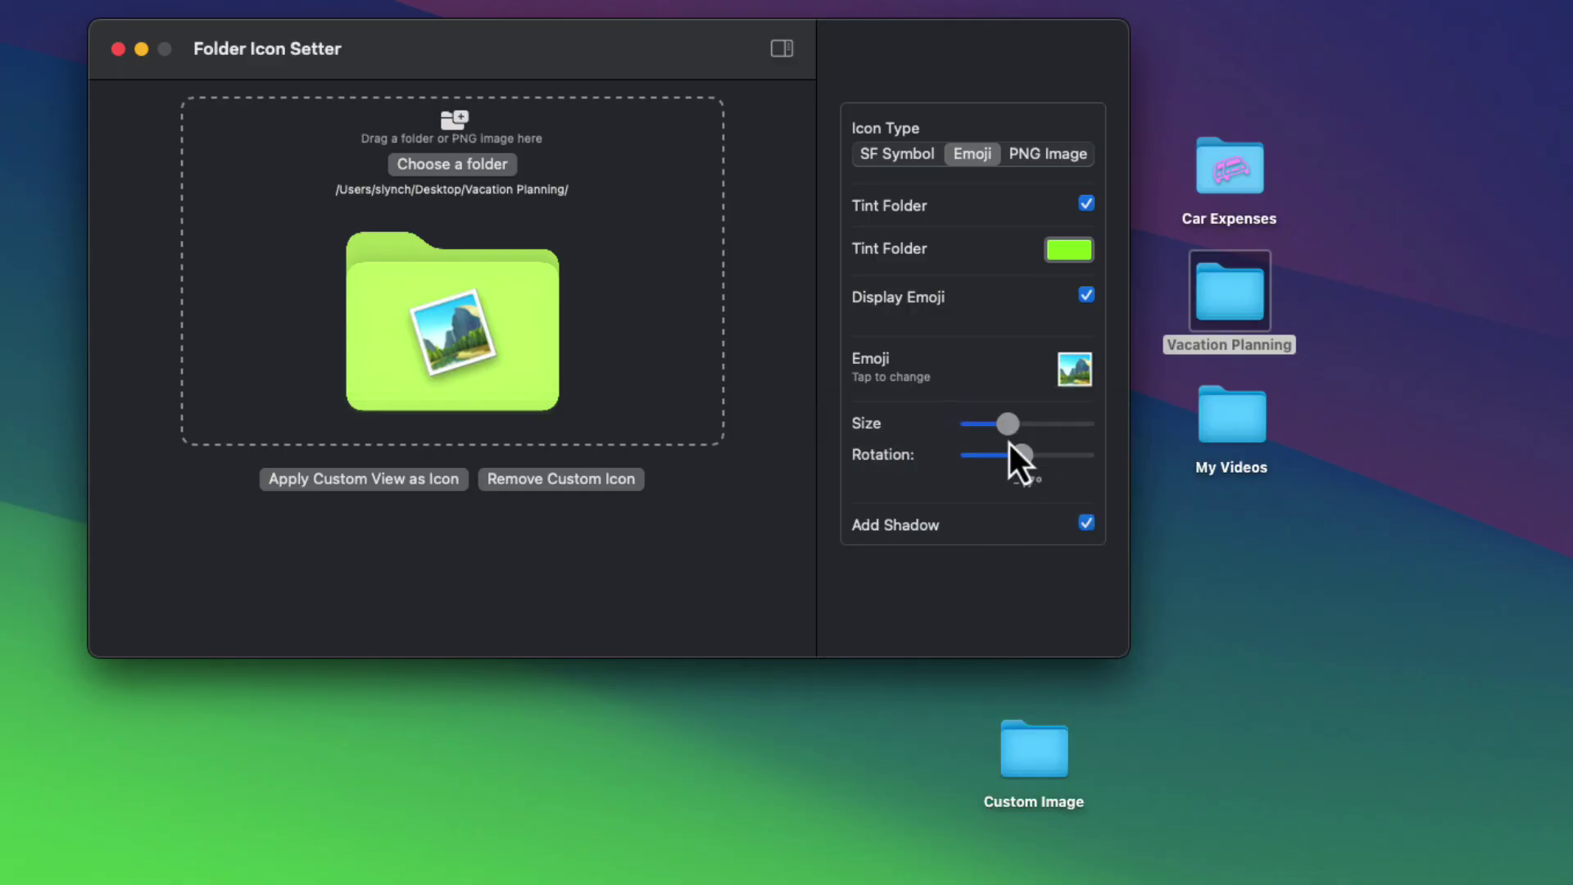
mouse_move(1009, 444)
mouse_down()
mouse_move(1025, 455)
mouse_move(1016, 433)
mouse_move(1037, 440)
mouse_up()
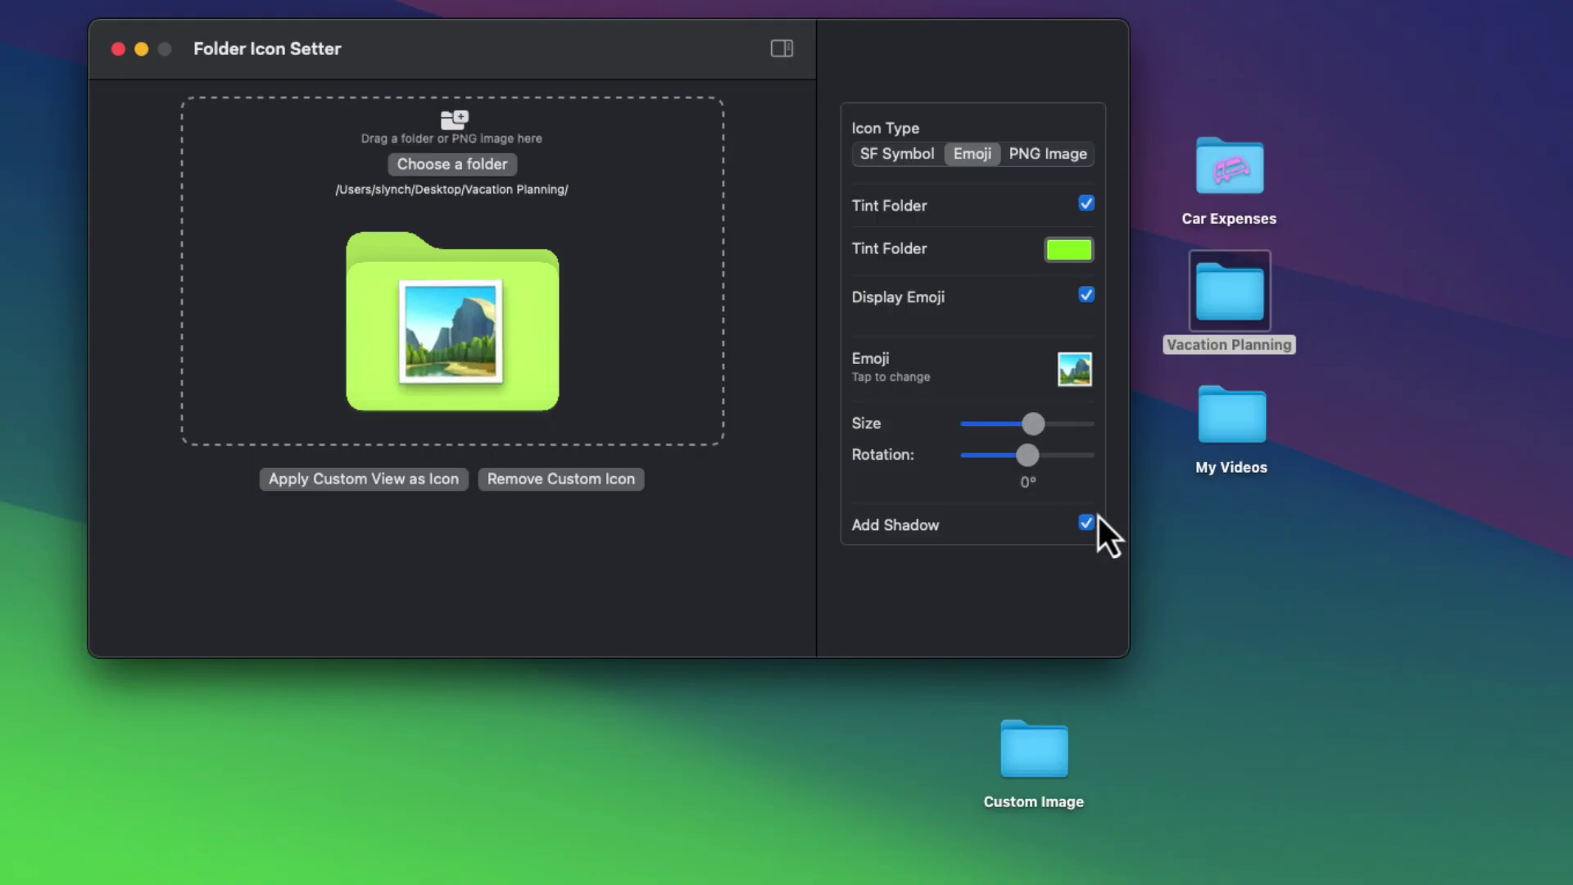
click(430, 480)
Switch to PNG Image, load My Videos, and drop the portrait PNG from Custom Image onto the preview.
click(1048, 154)
drag(1217, 390, 480, 326)
click(1036, 754)
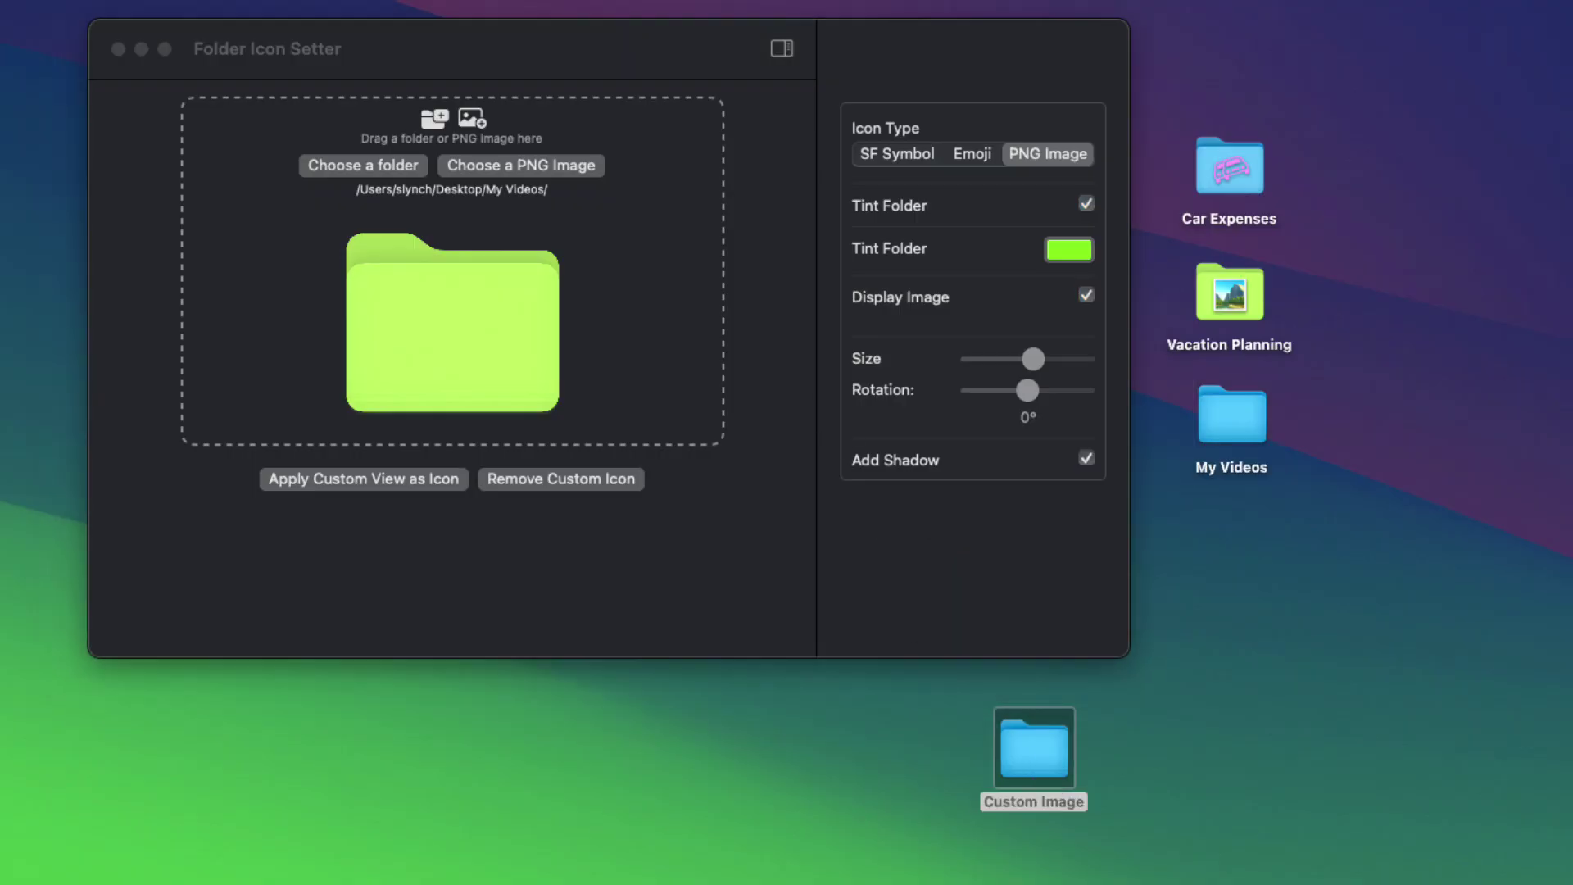
key(super+o)
drag(1569, 484, 538, 292)
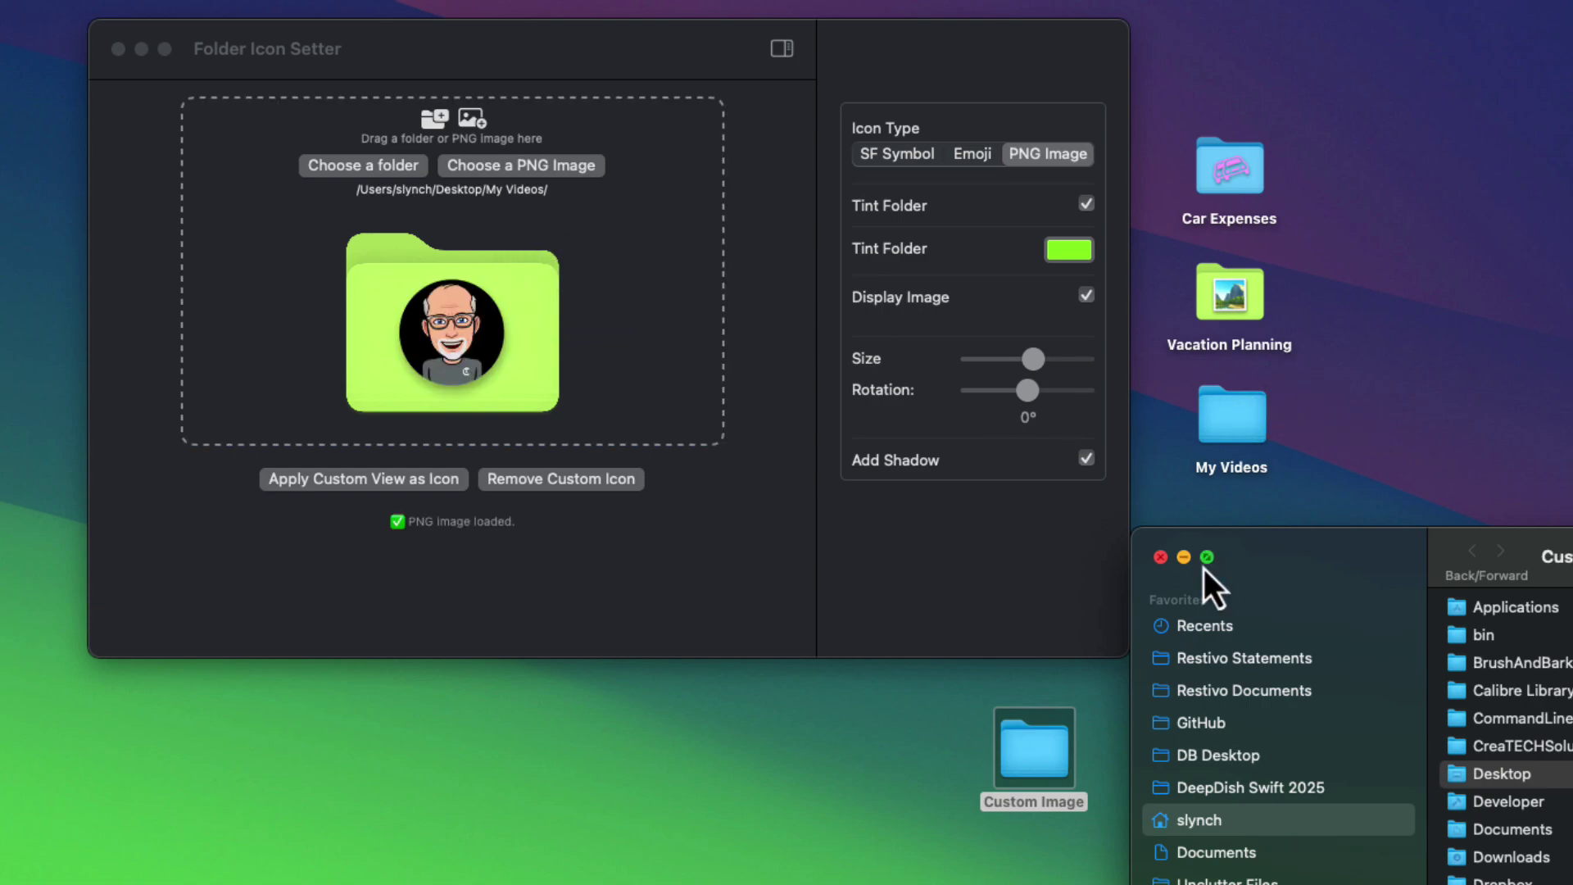
click(1160, 557)
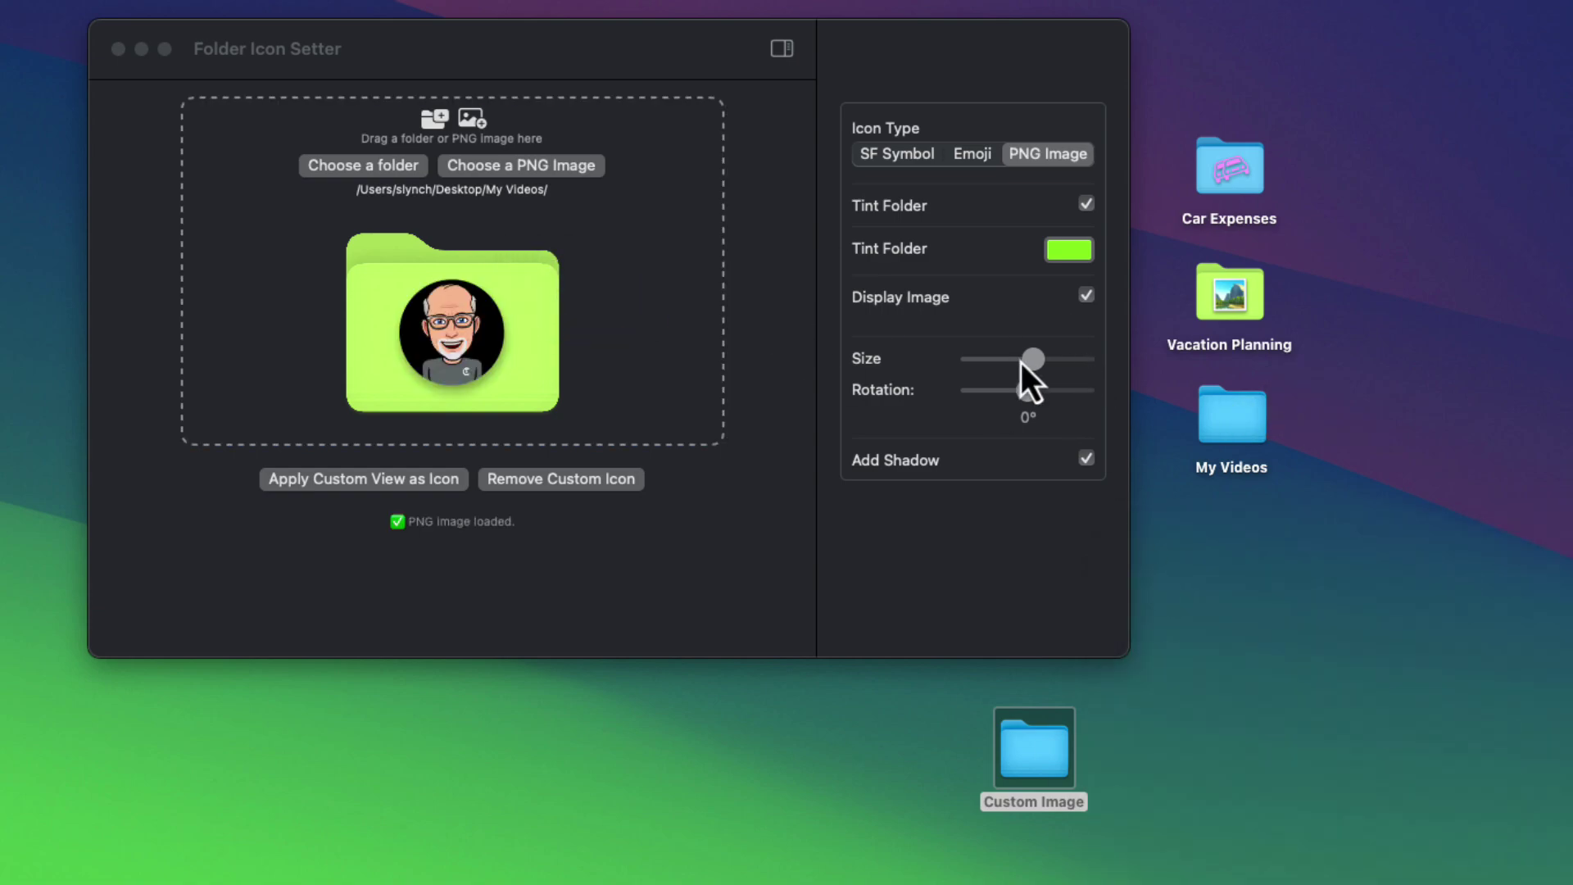
Shrink the portrait, move it to the folder's lower right, and turn off Add Shadow.
drag(1025, 363, 1010, 362)
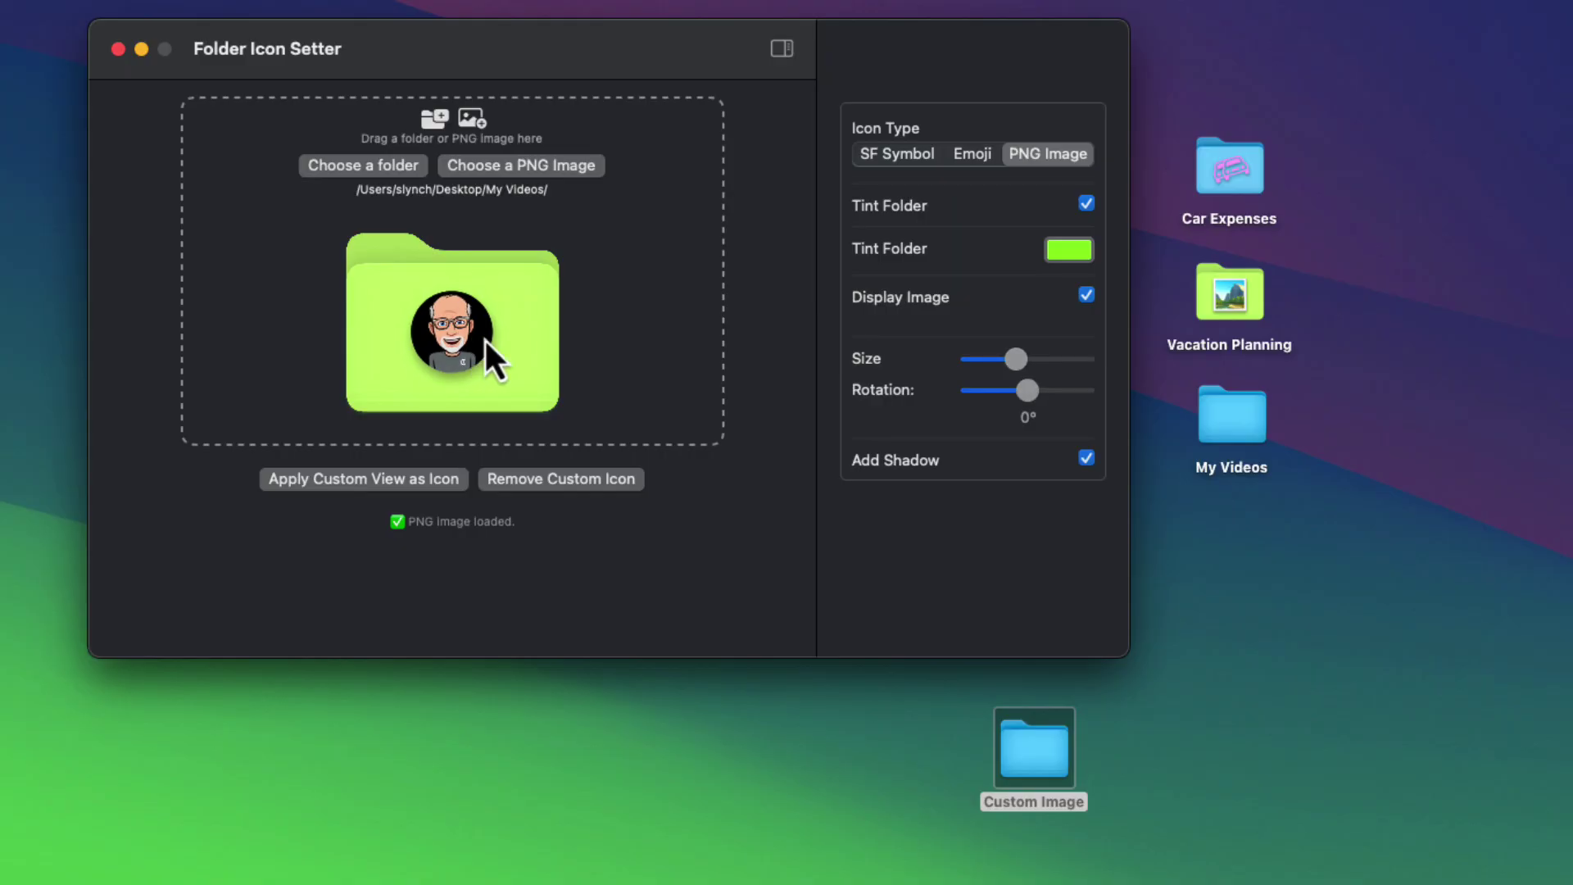
drag(485, 341, 519, 365)
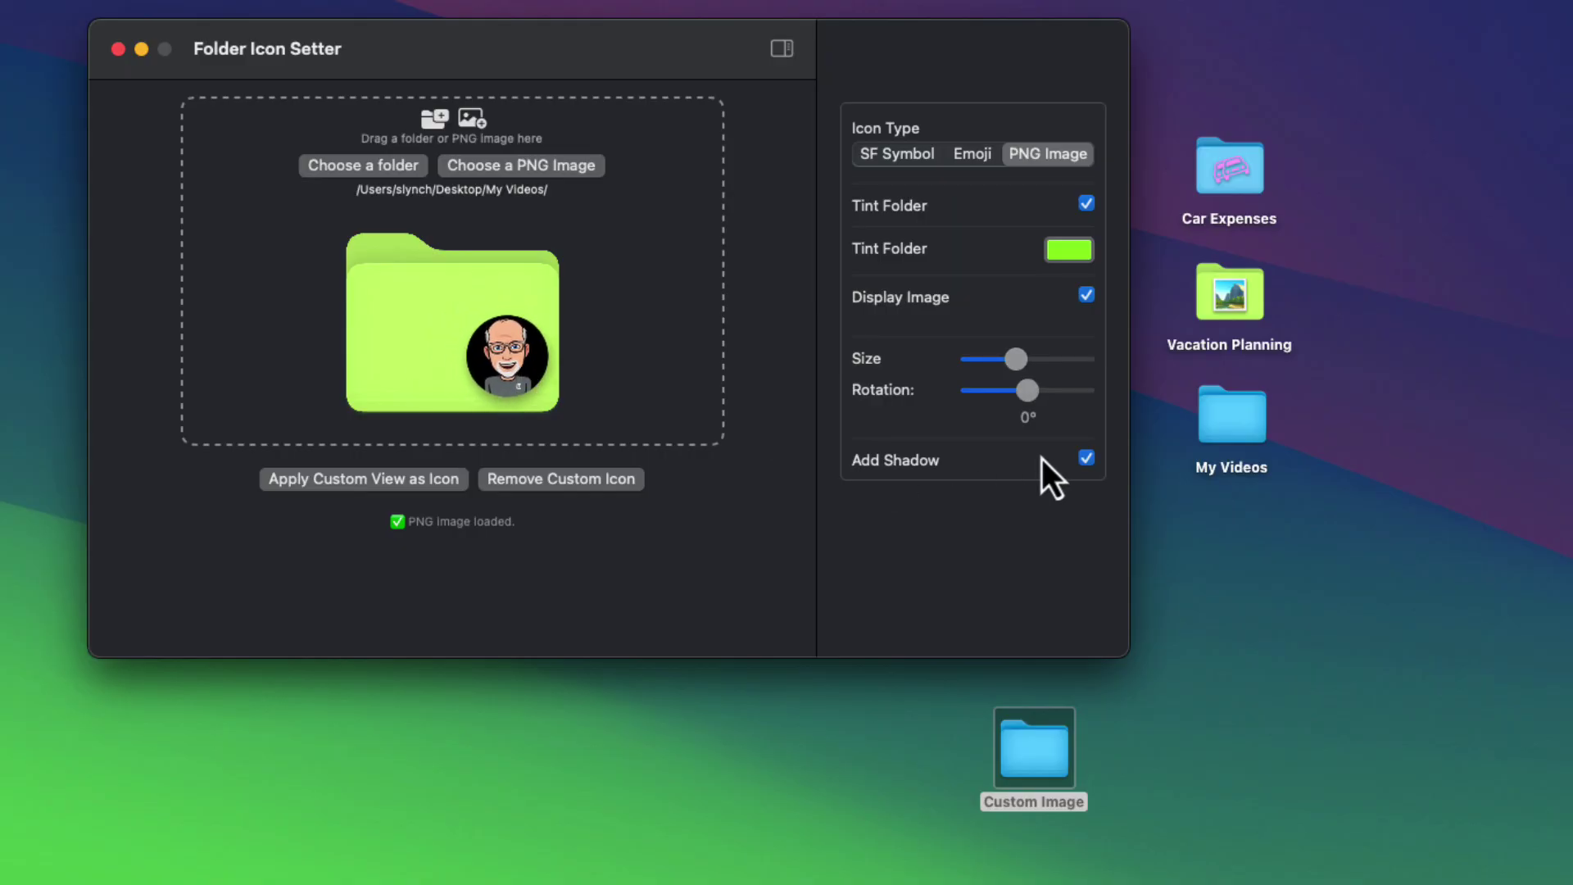
click(1085, 459)
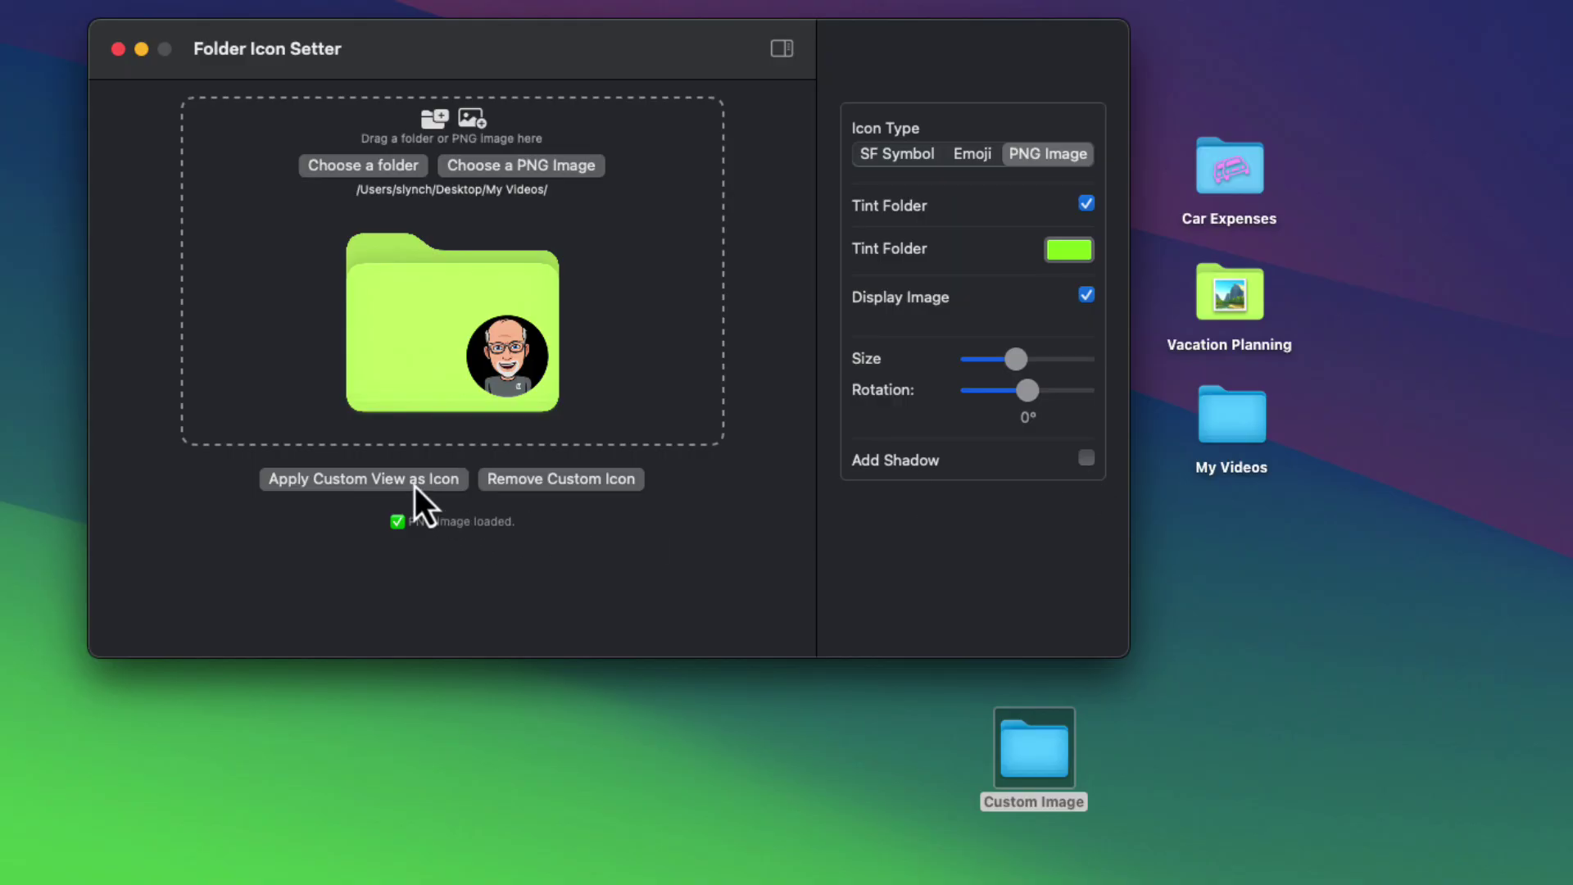
Tint the folder yellow, apply the design to My Videos, then remove the custom icon.
click(1072, 253)
click(735, 309)
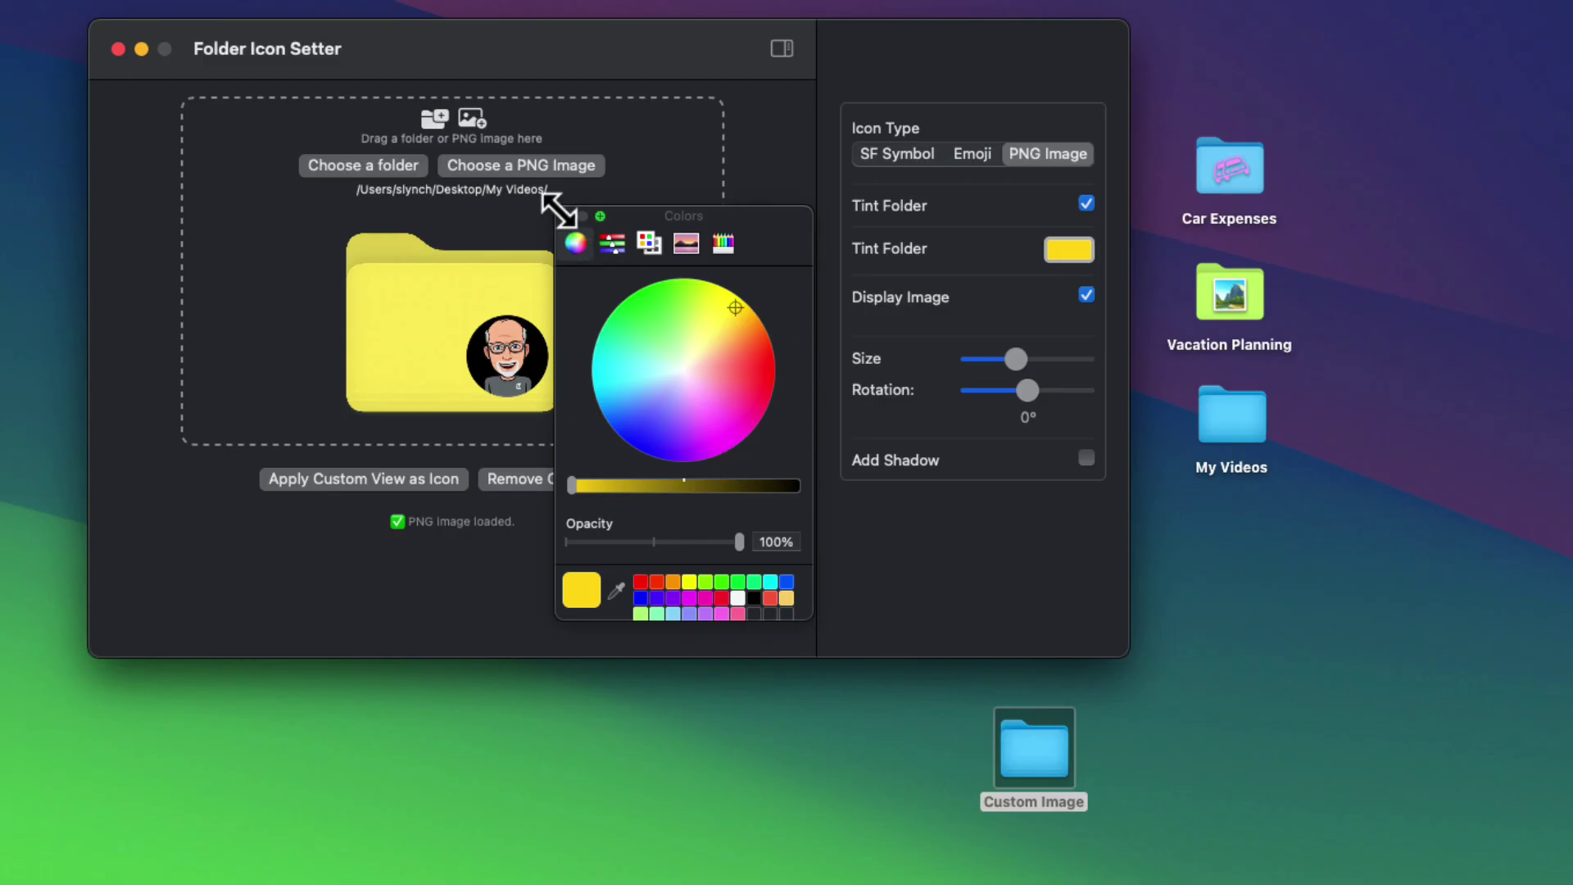
click(571, 216)
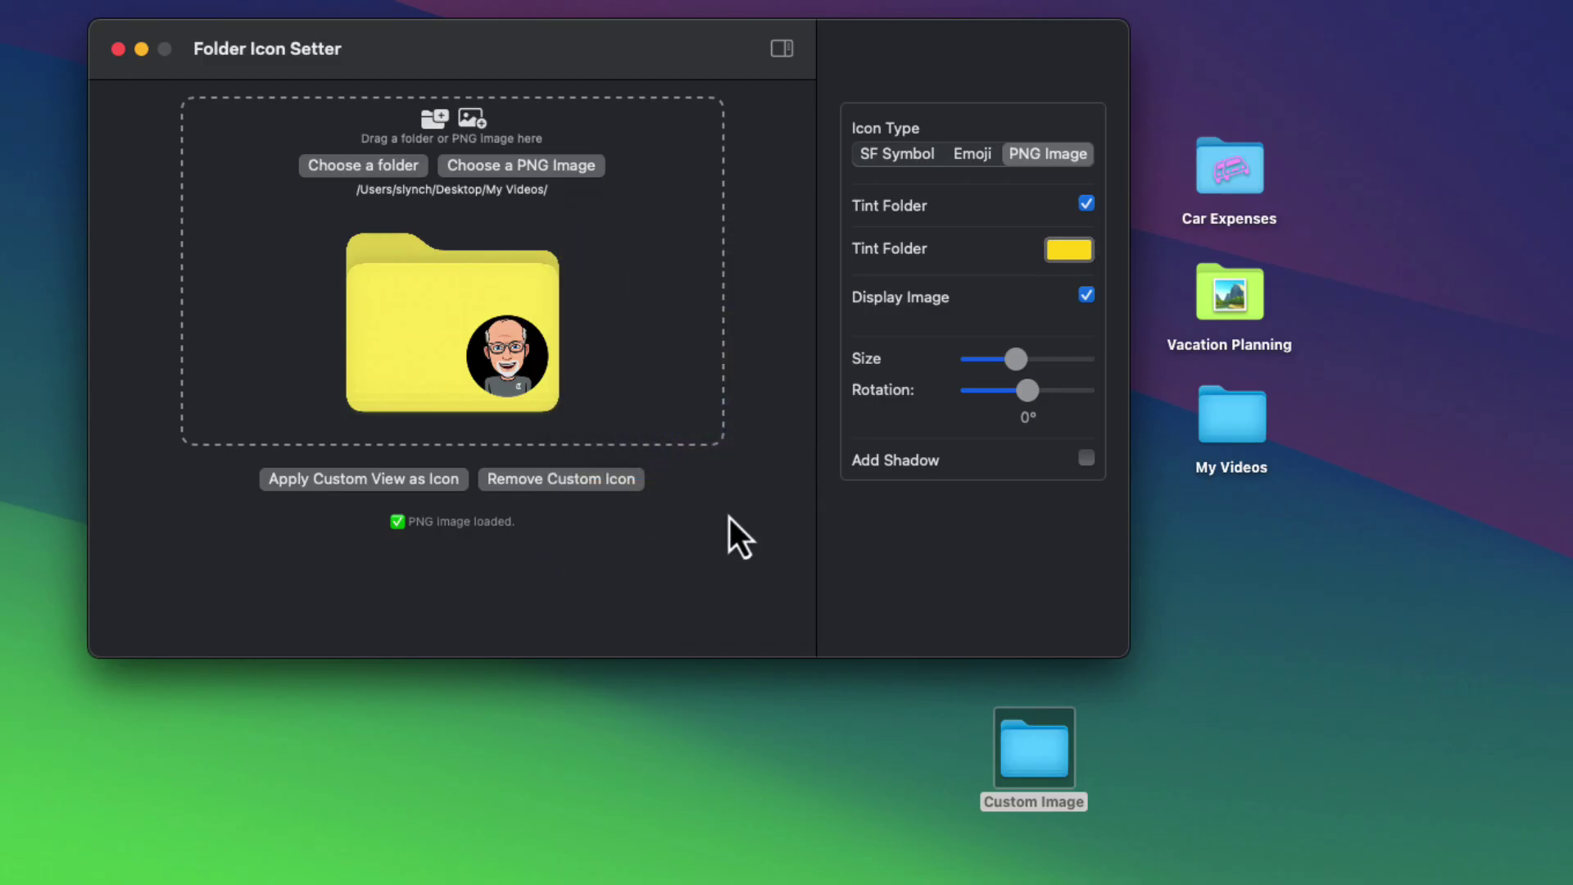
click(395, 491)
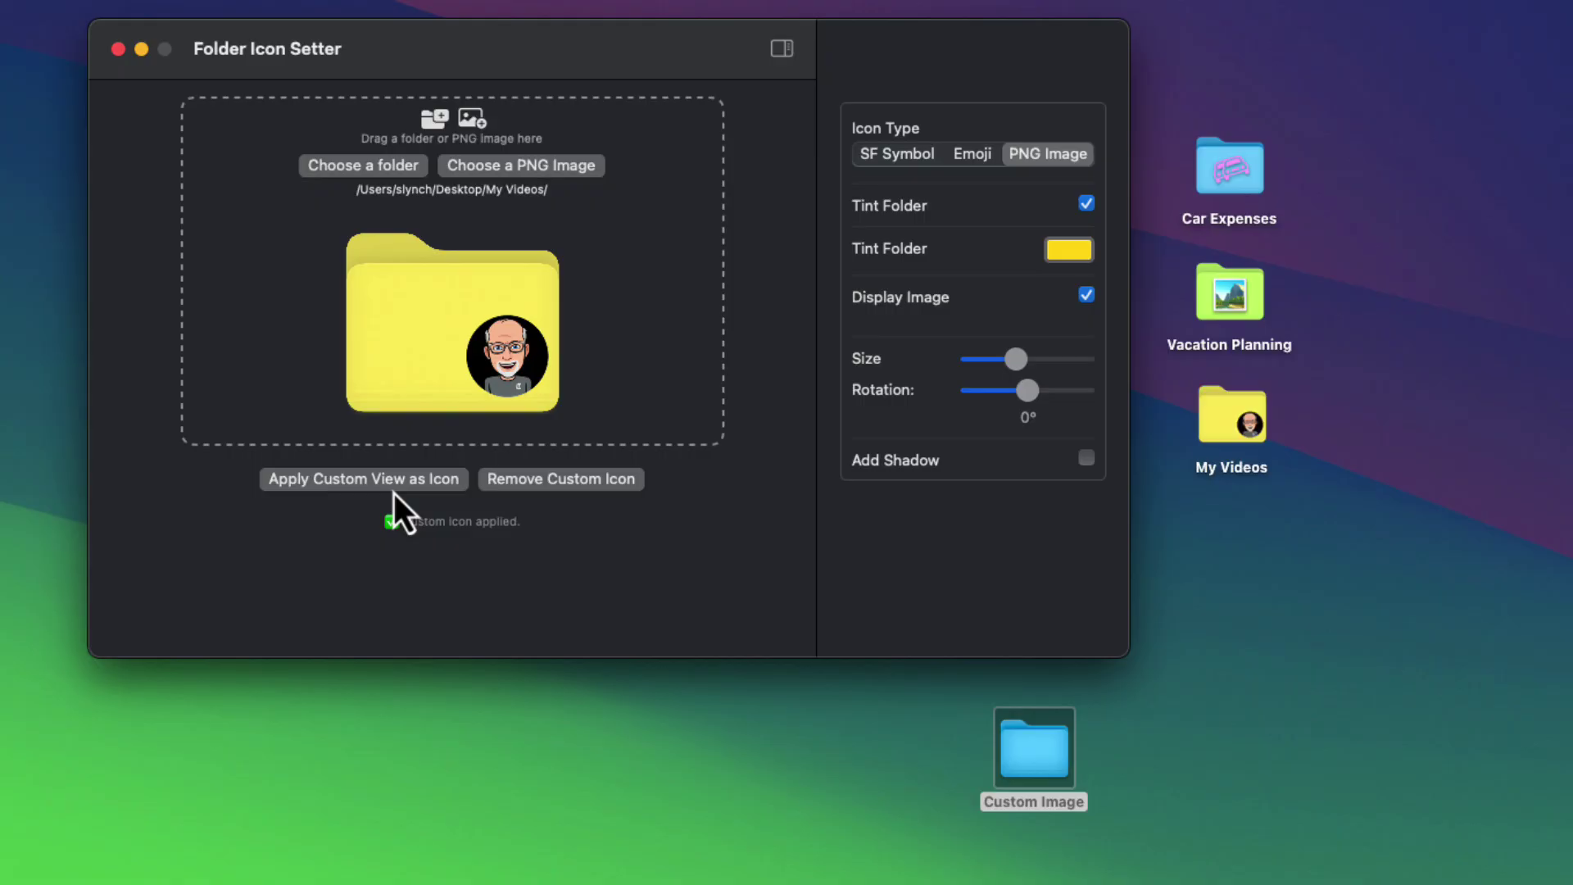
click(606, 489)
Reapply the yellow portrait icon to My Videos, then start the Folder Flair v1.0.0 installer download from GitHub.
click(387, 479)
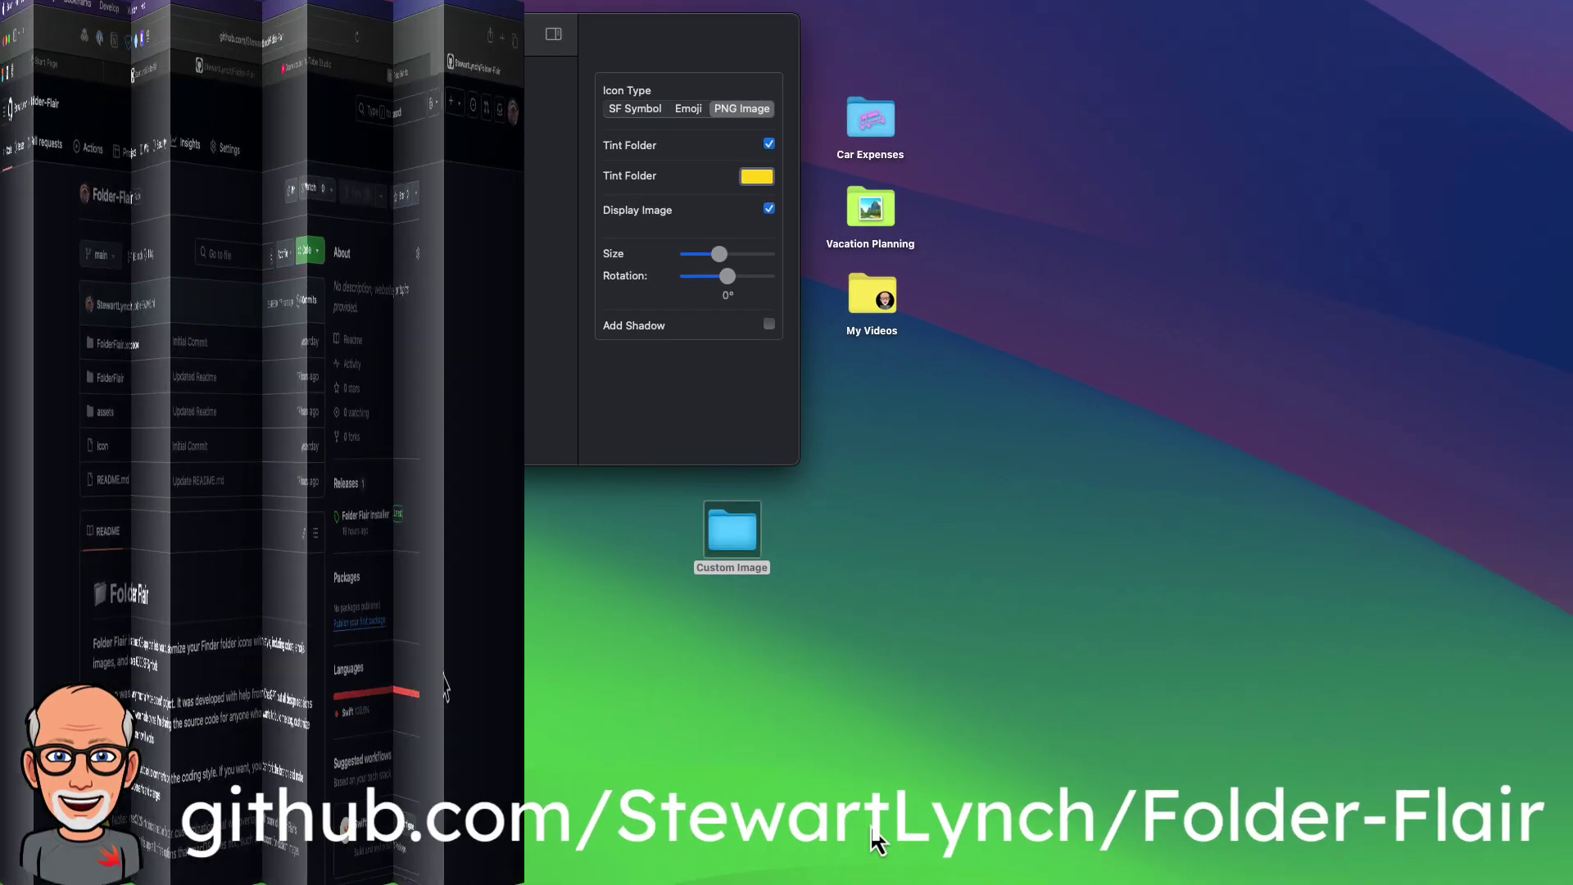
scroll(1380, 677, down, 1)
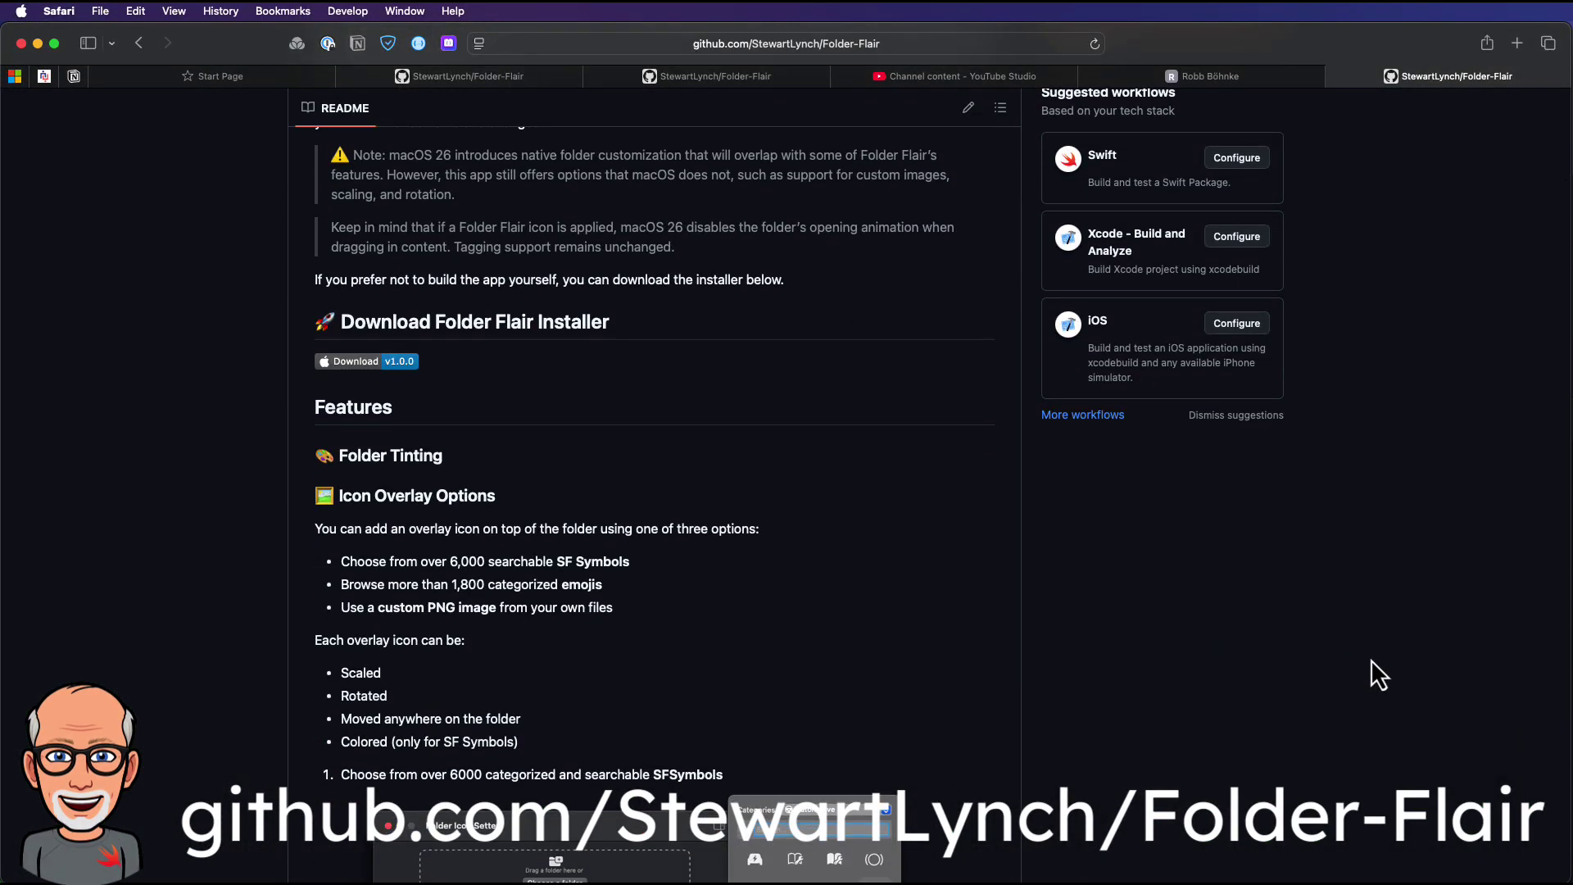
click(355, 373)
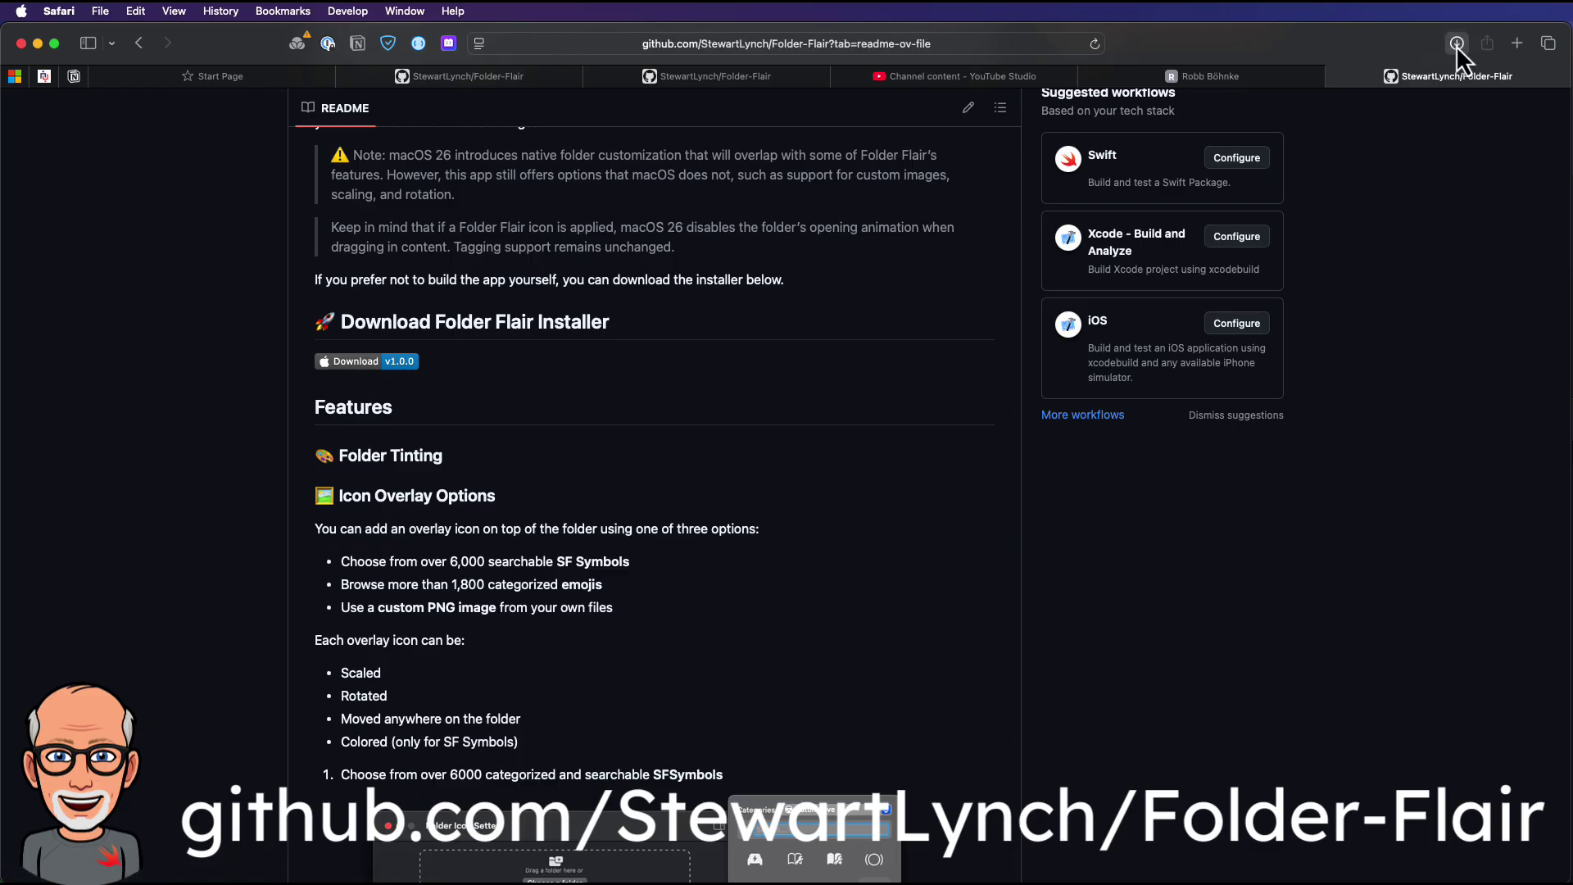
Reveal Folder.Flair.Install.dmg in Finder, mount it, demo dragging the app to Applications, then close it.
click(1456, 43)
click(1564, 122)
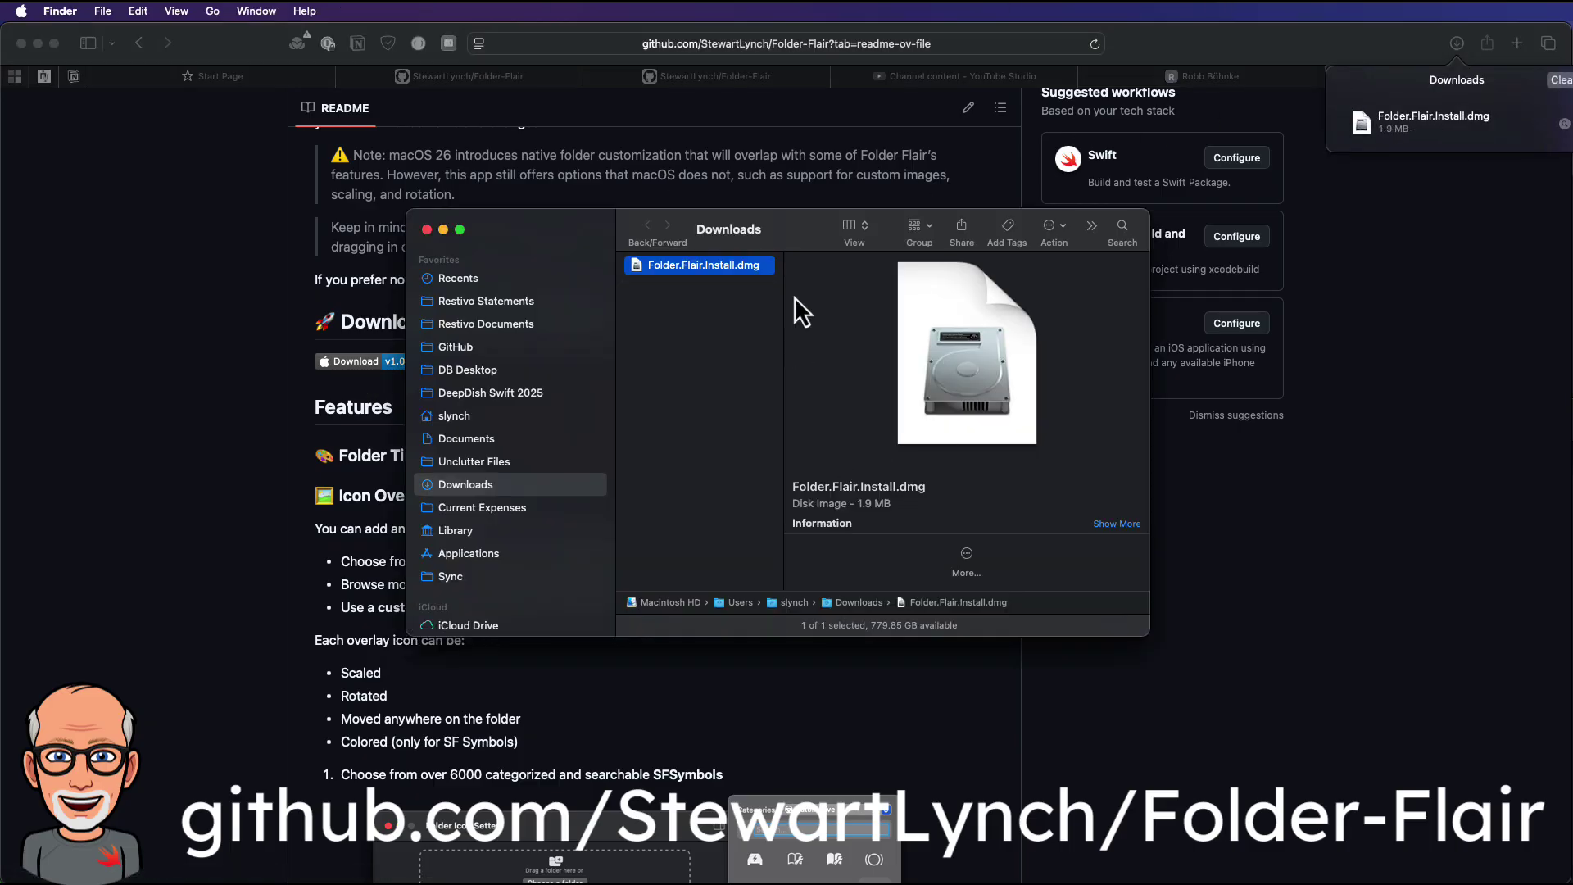
double_click(716, 268)
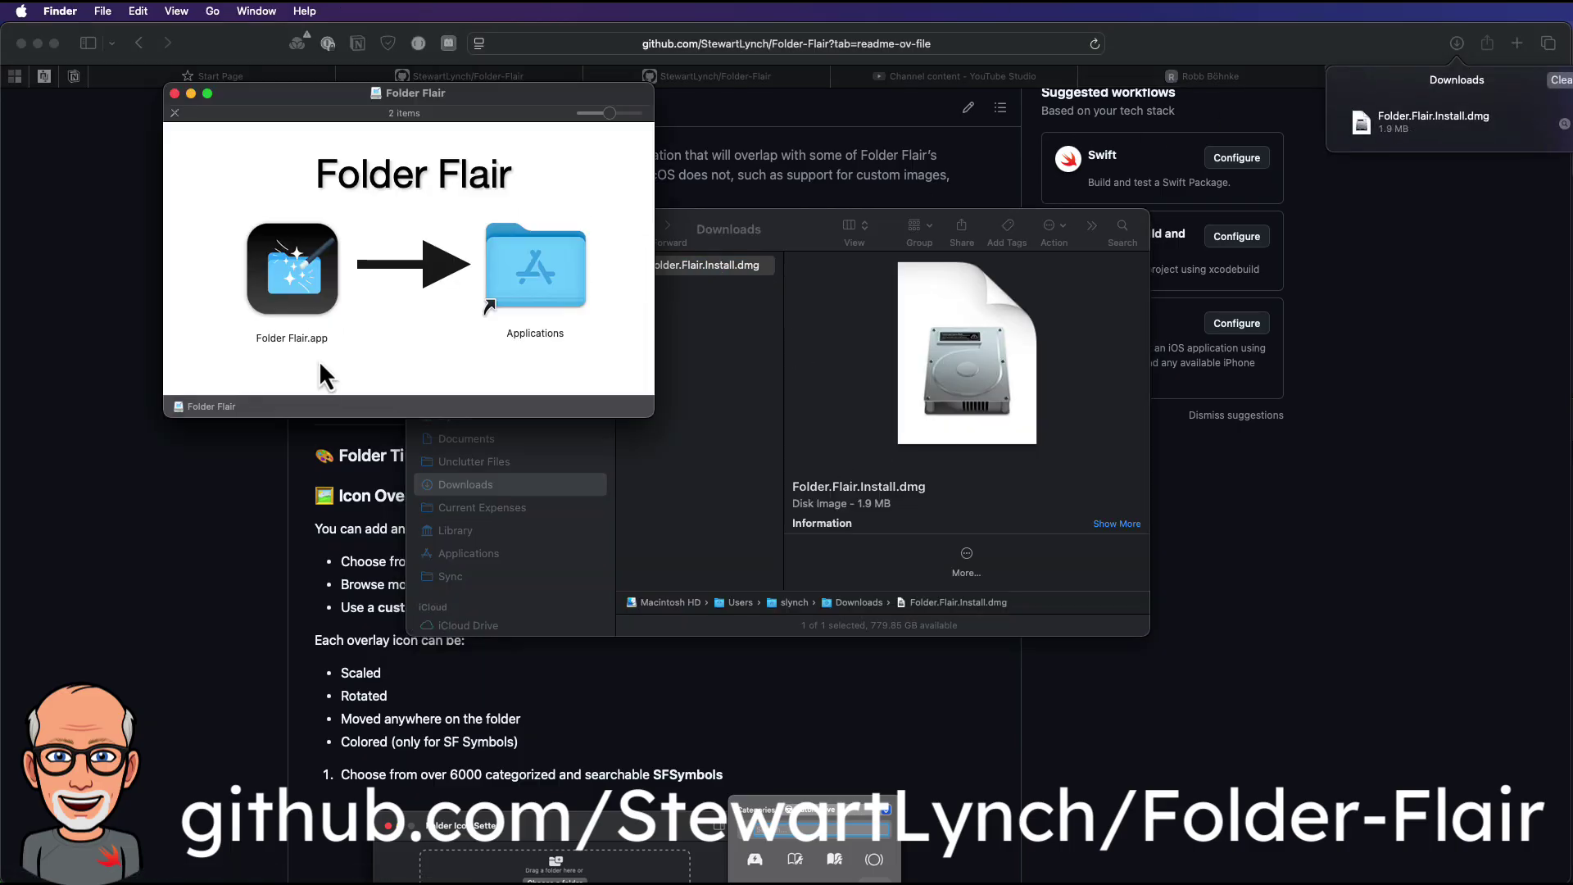
mouse_move(293, 292)
mouse_down()
mouse_move(518, 283)
mouse_move(274, 287)
mouse_up()
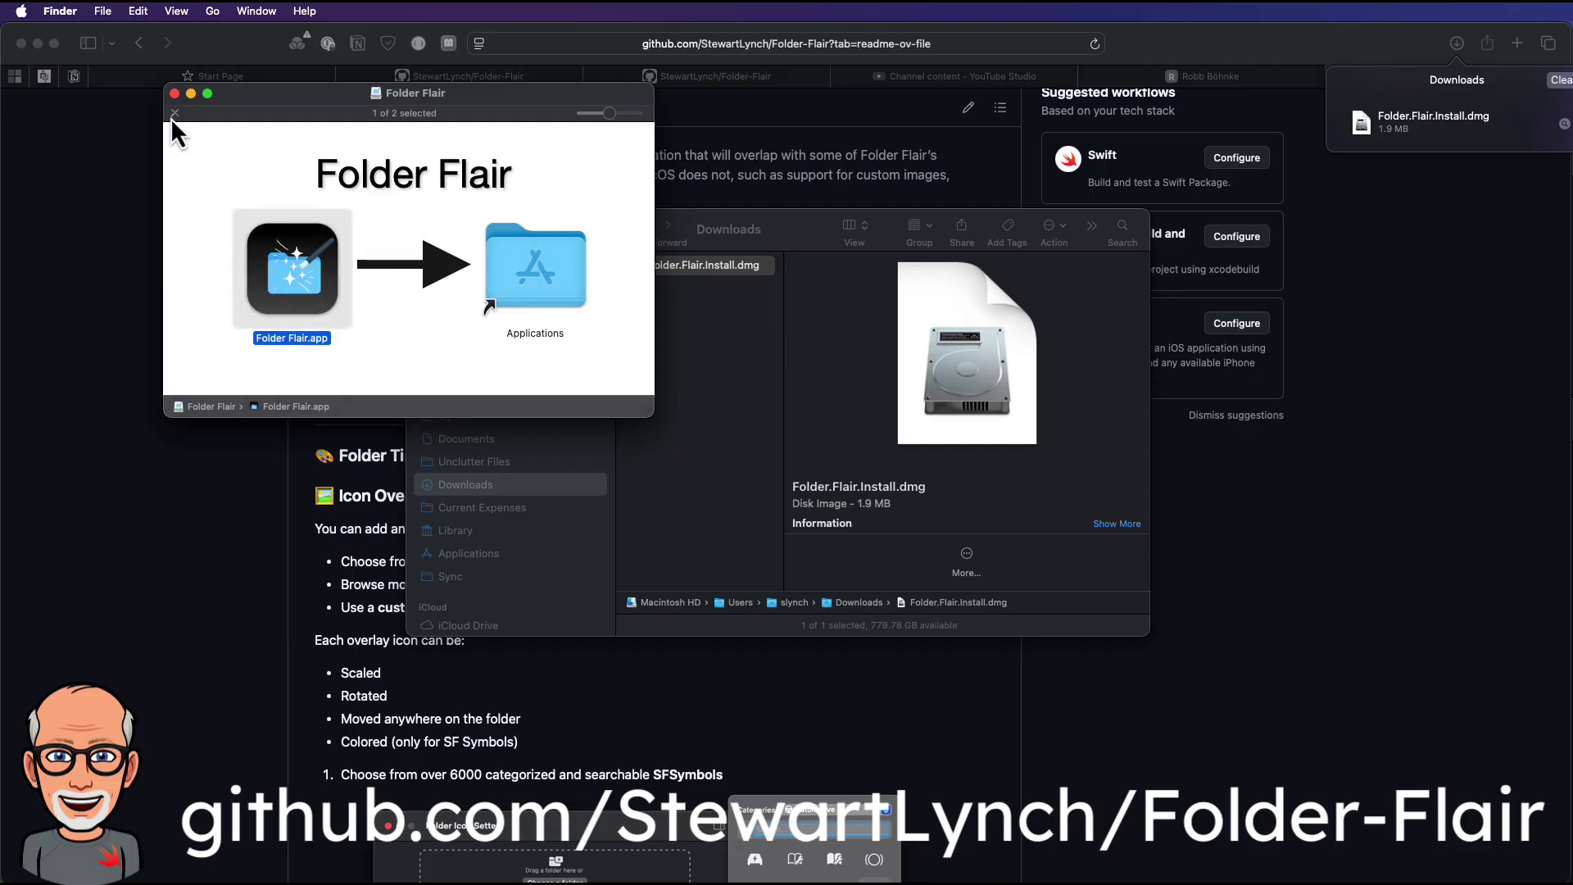
click(174, 93)
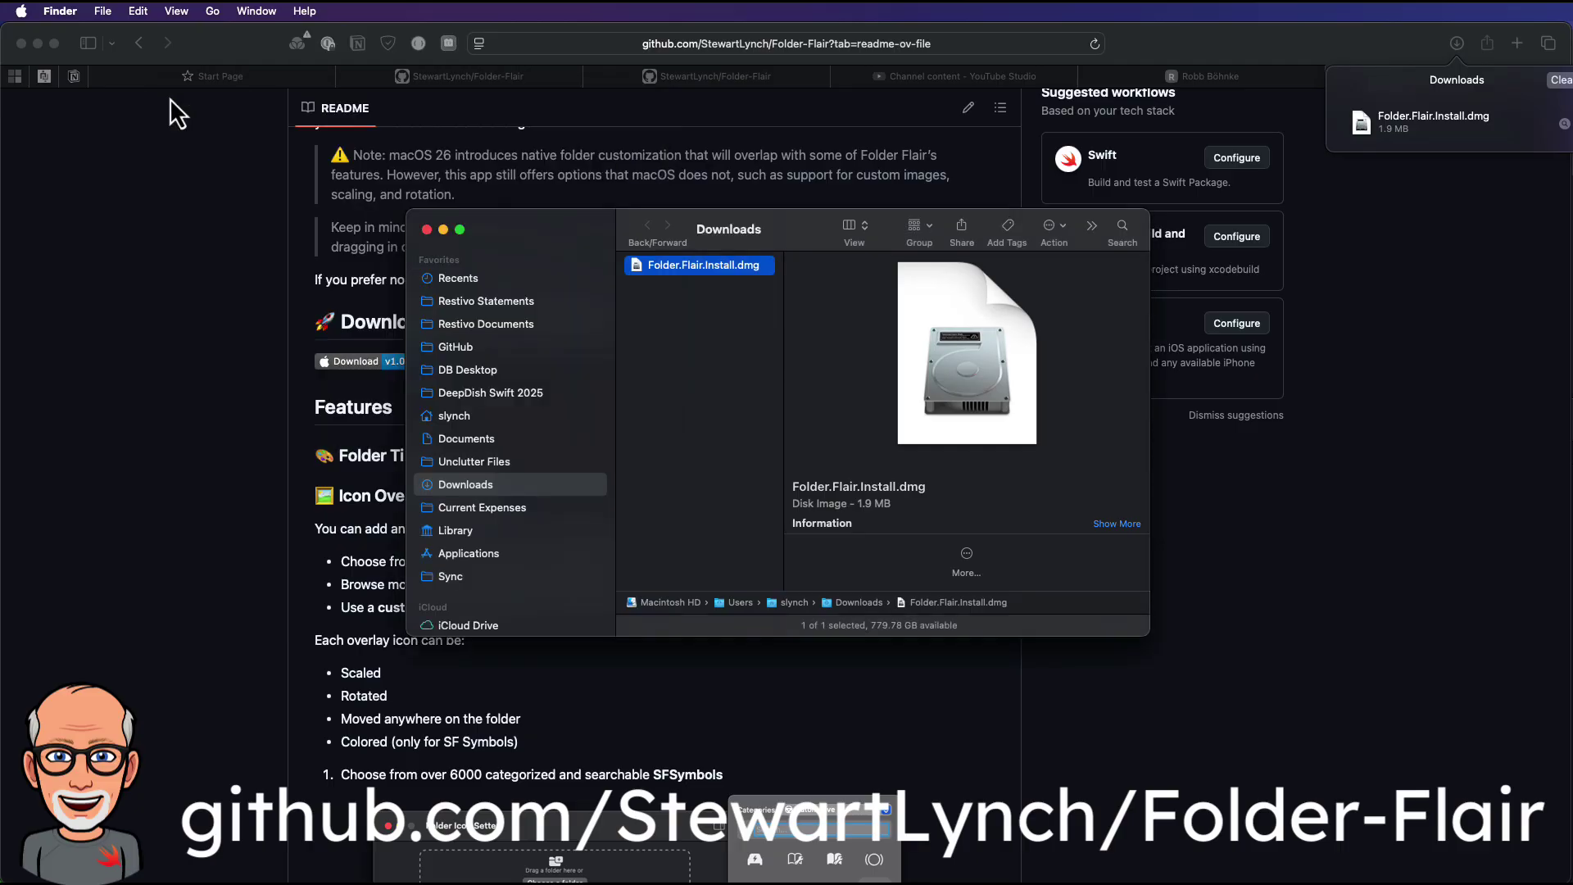
Close the Finder Downloads window and scroll the Folder-Flair README back to the top.
click(426, 230)
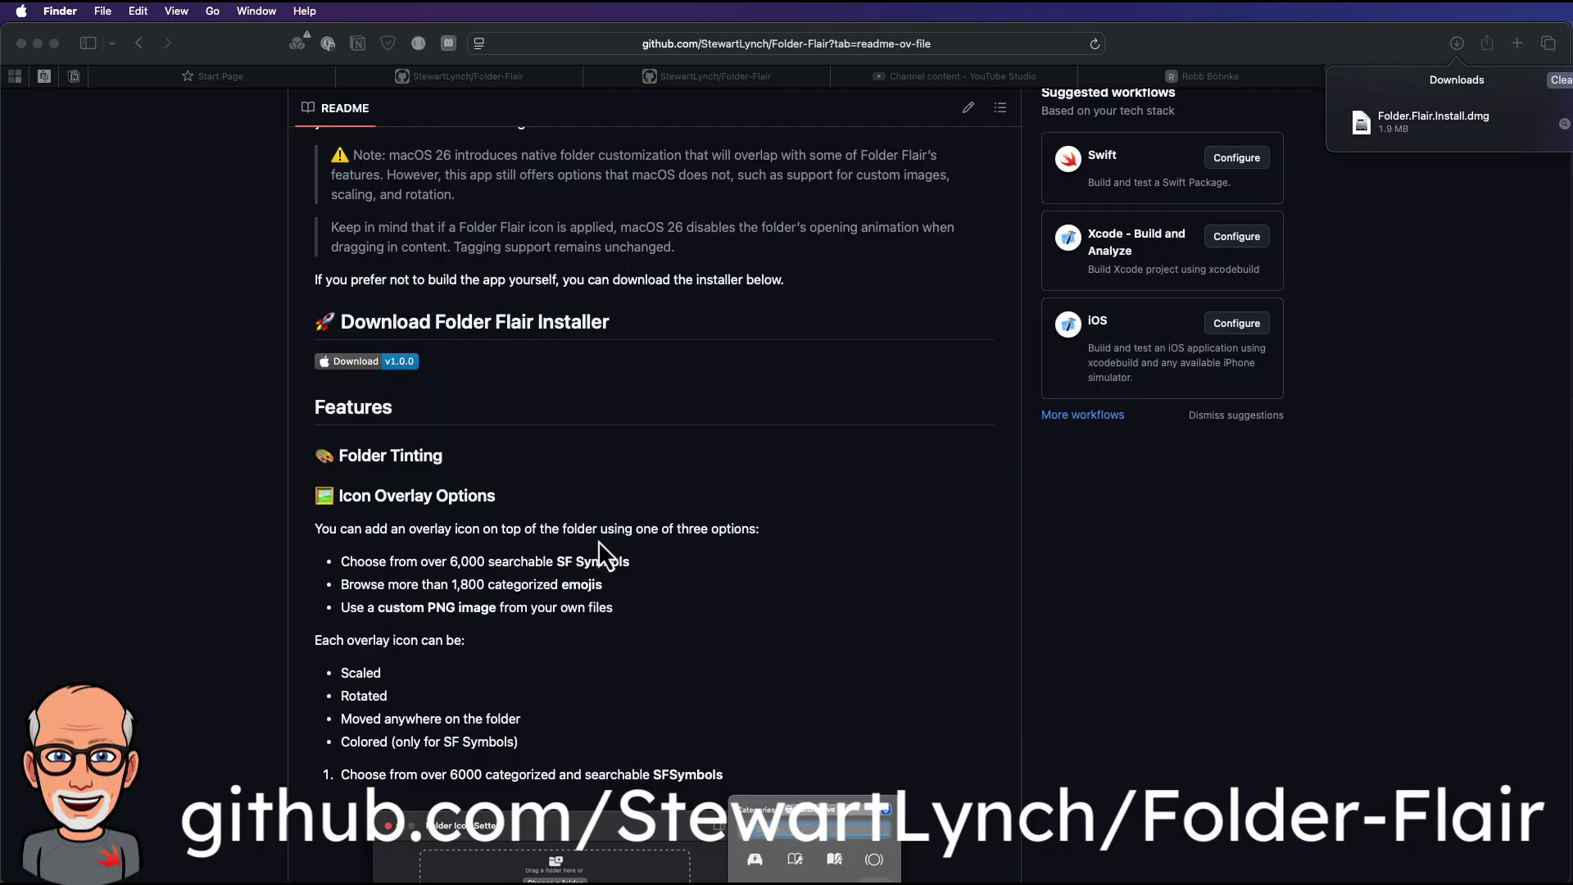
scroll(598, 540, down, 15)
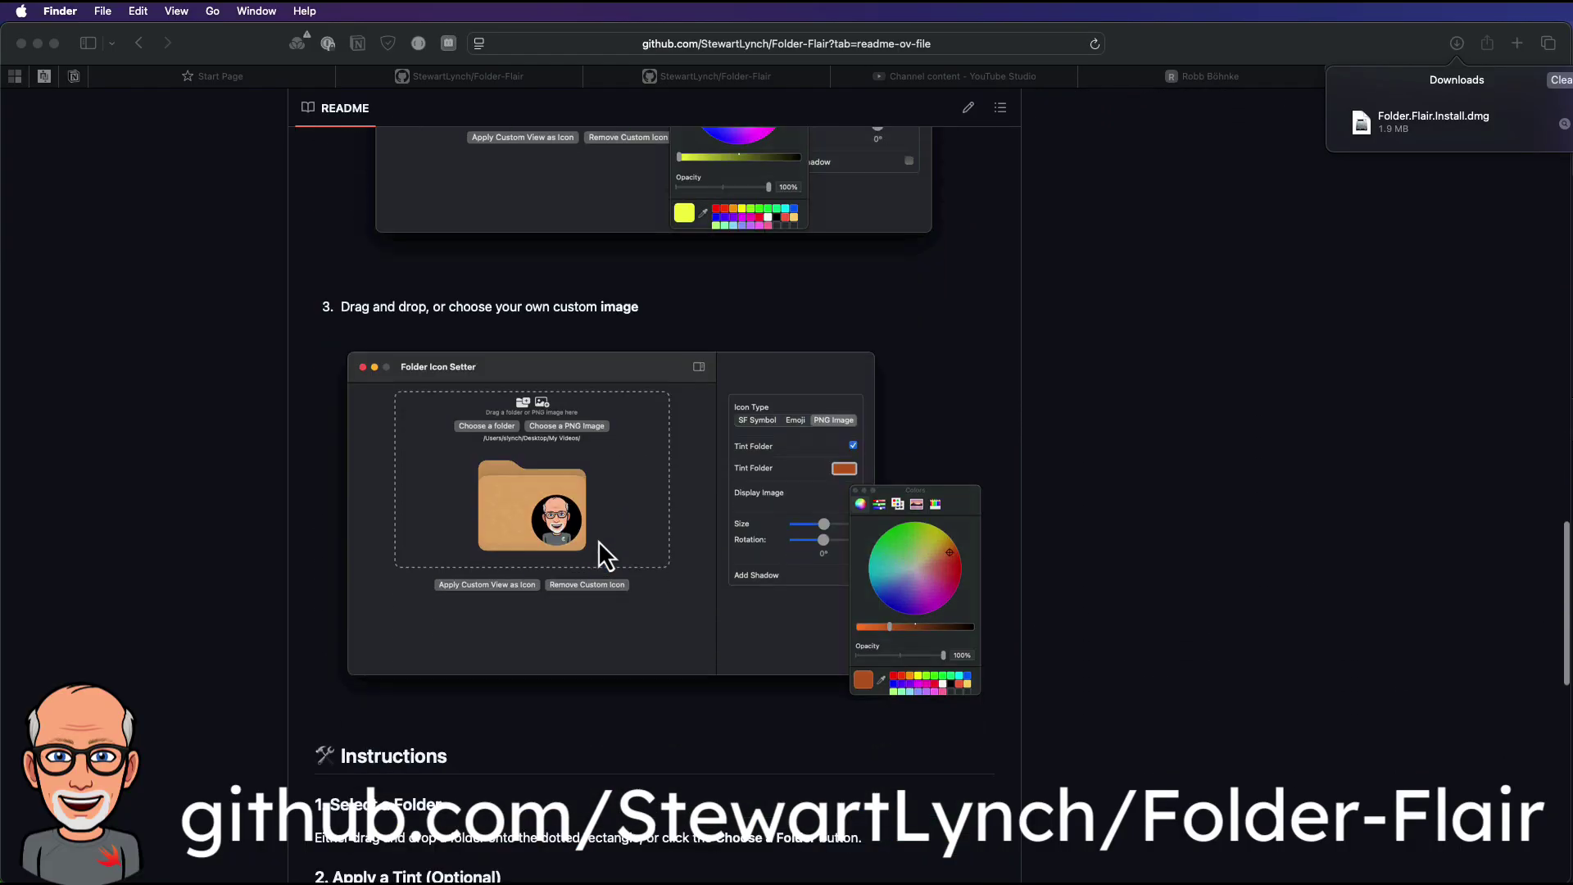
scroll(599, 541, up, 15)
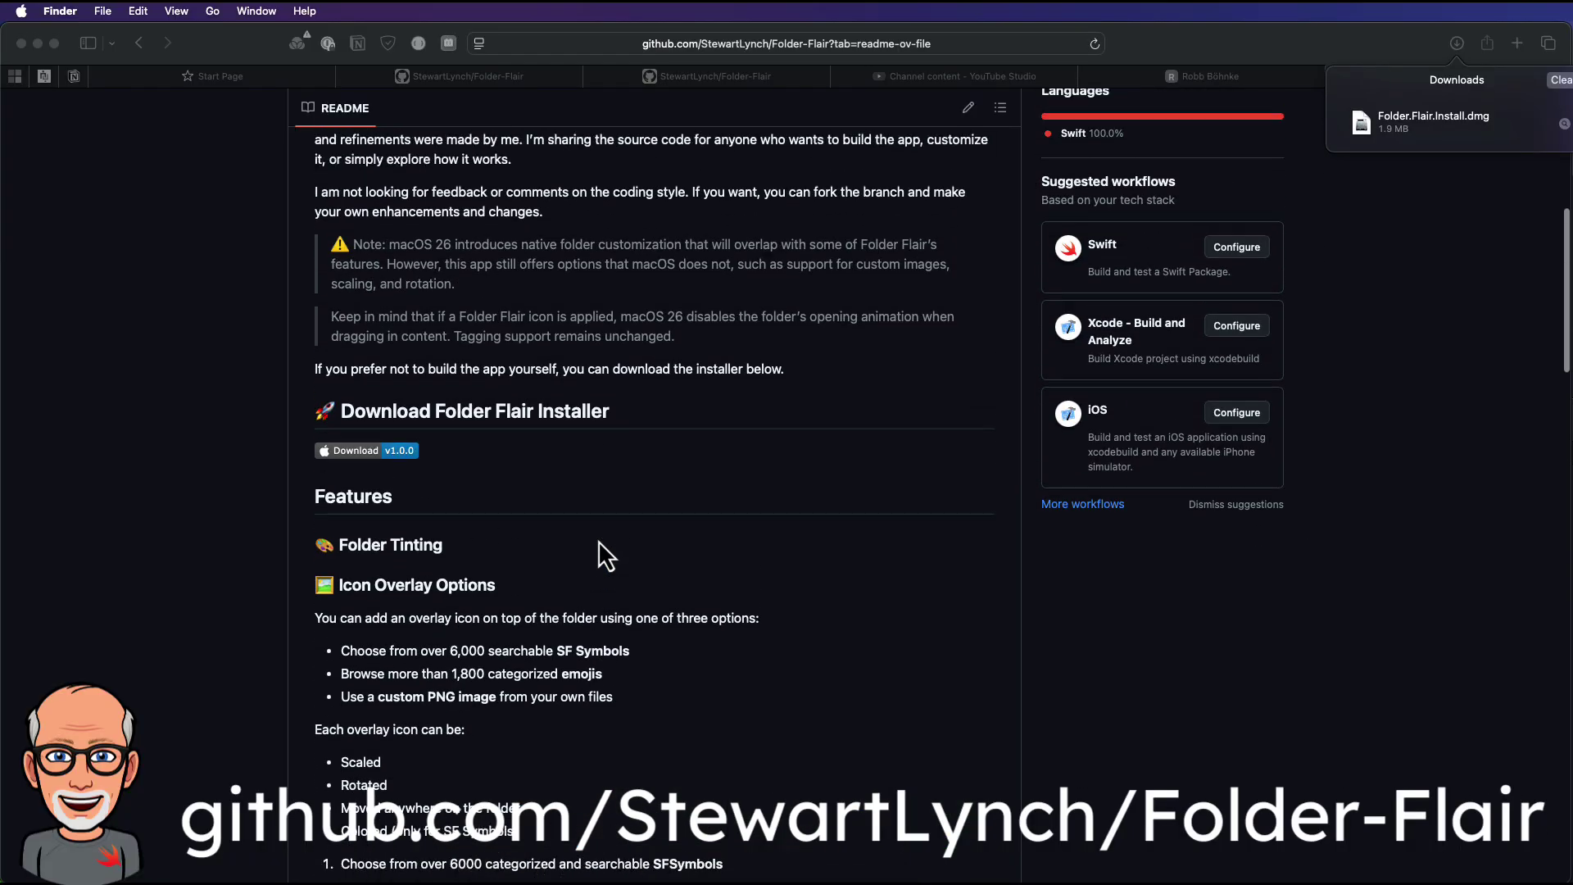
scroll(598, 556, up, 10)
Show the repository's Code clone and download options, then dismiss them.
click(969, 255)
click(1004, 259)
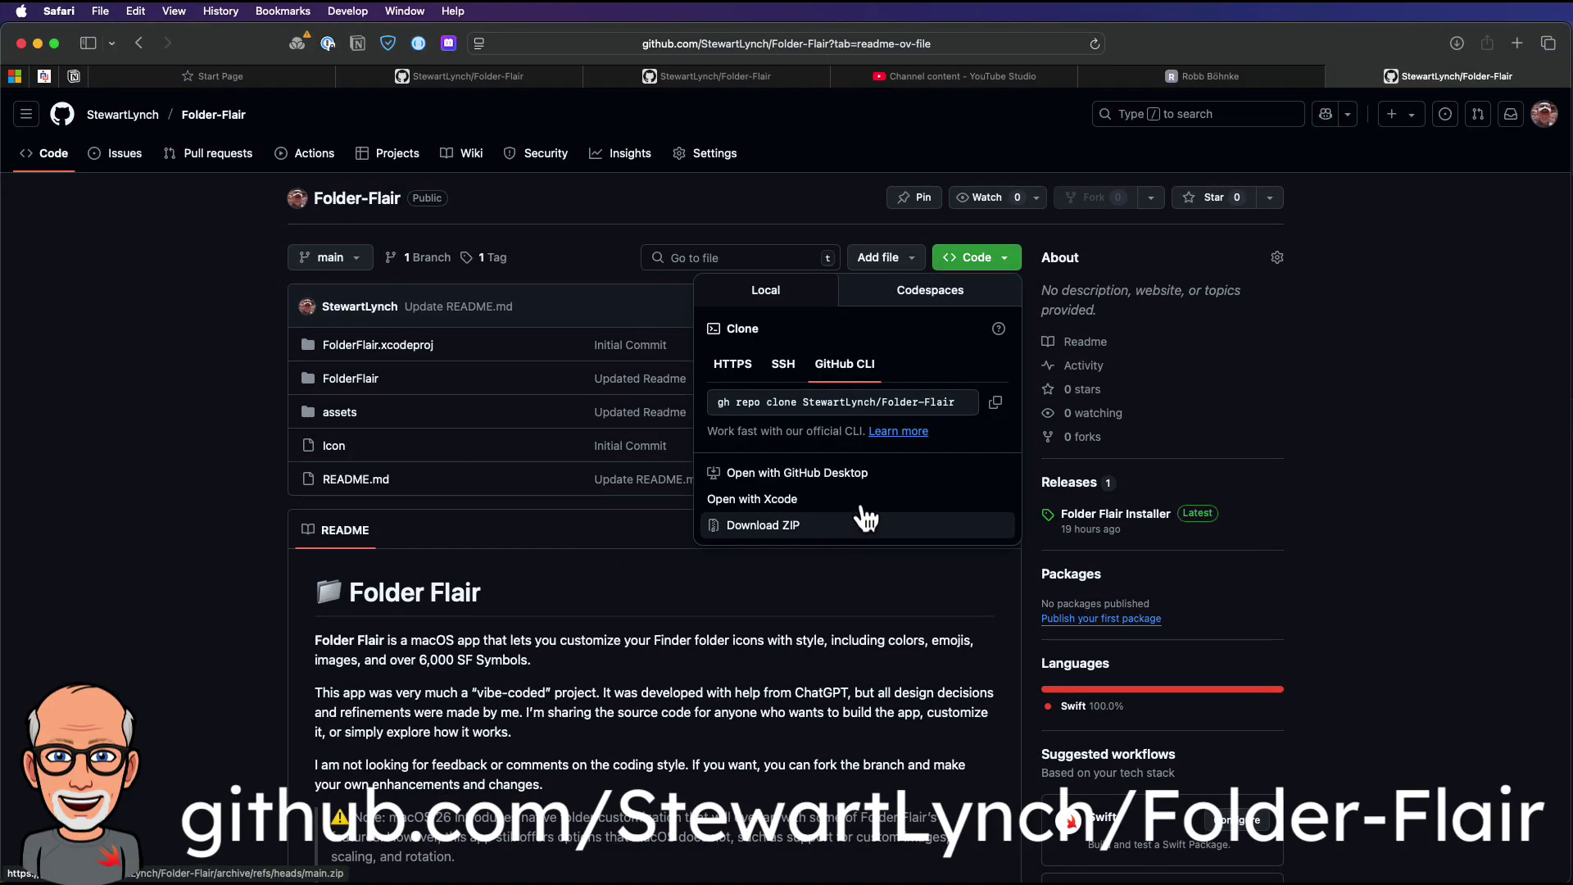
click(980, 603)
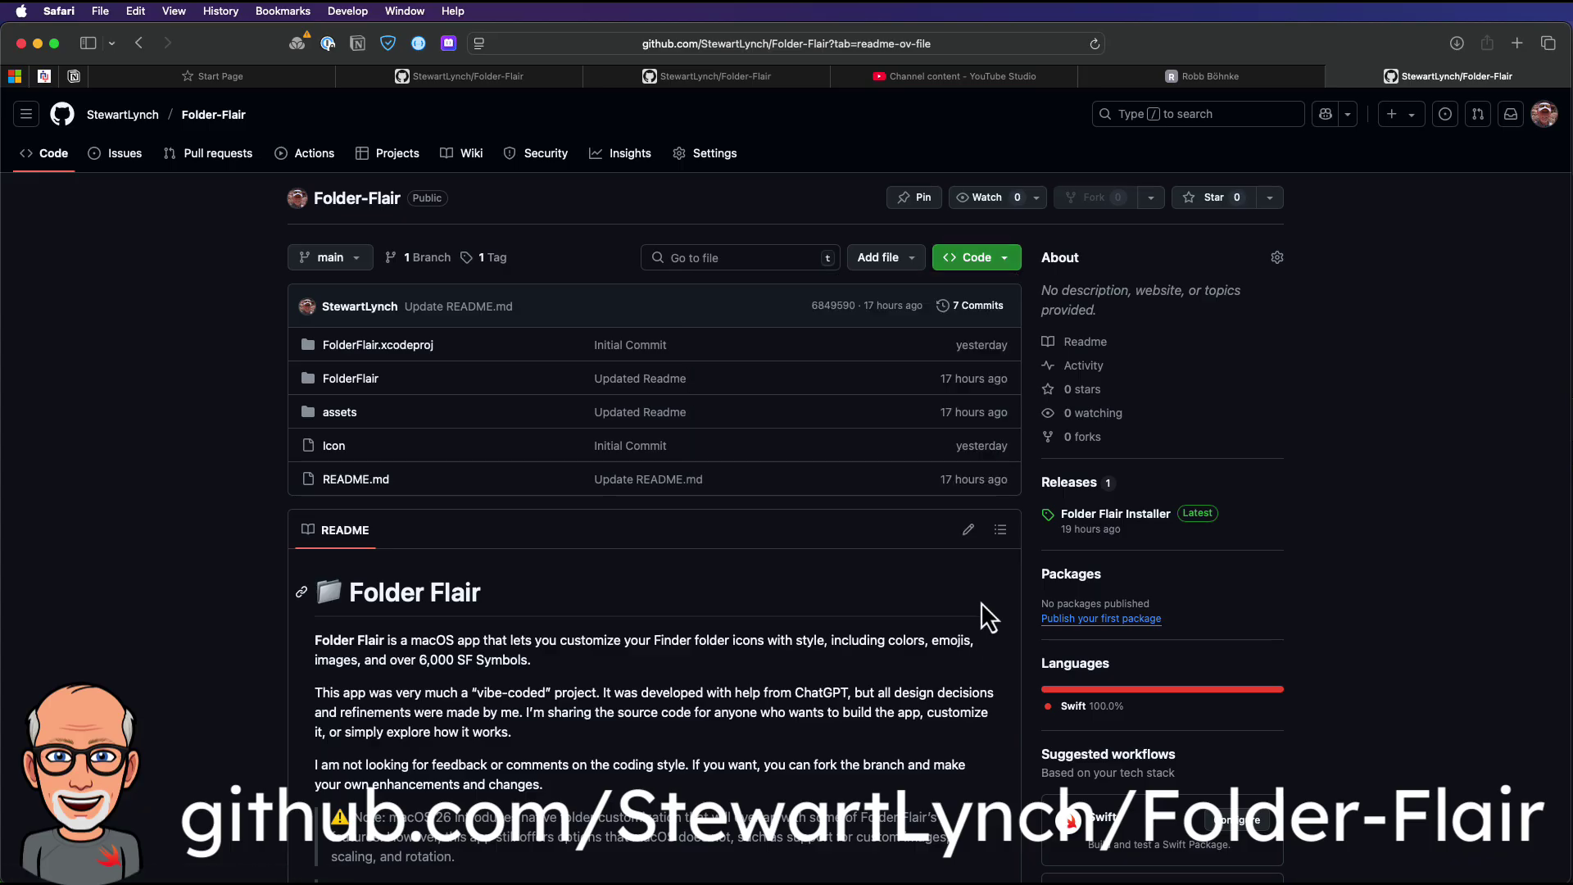